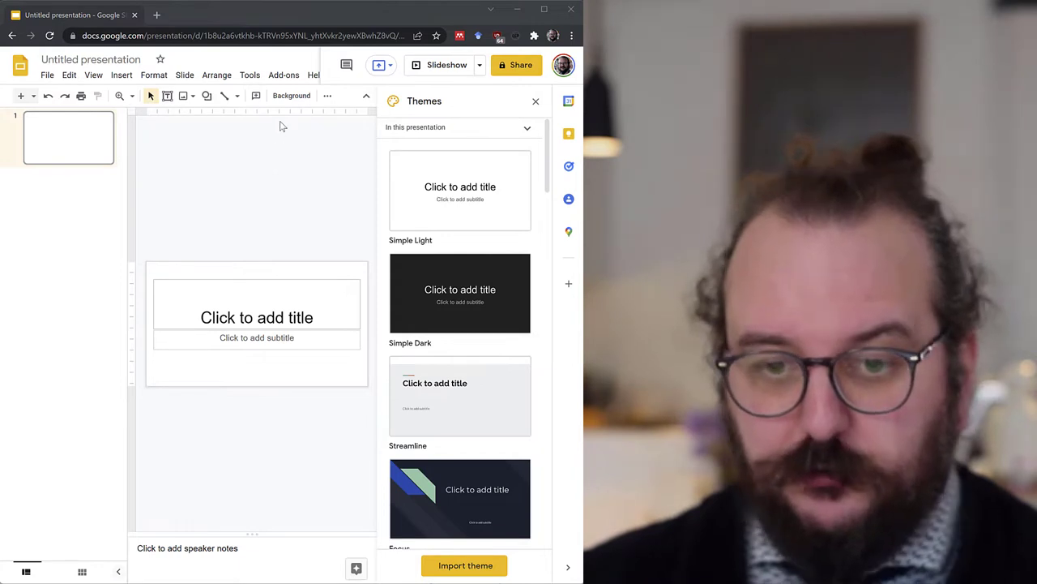
# Add a blank second slide and place the uploaded Timeline.png chart image on it
pyautogui.click(33, 95)
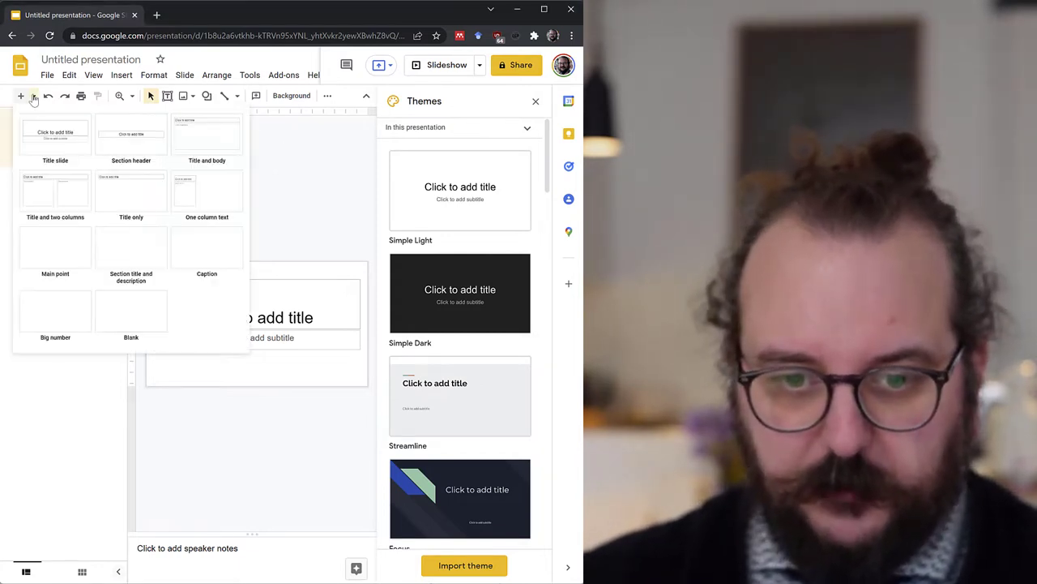
pyautogui.click(141, 325)
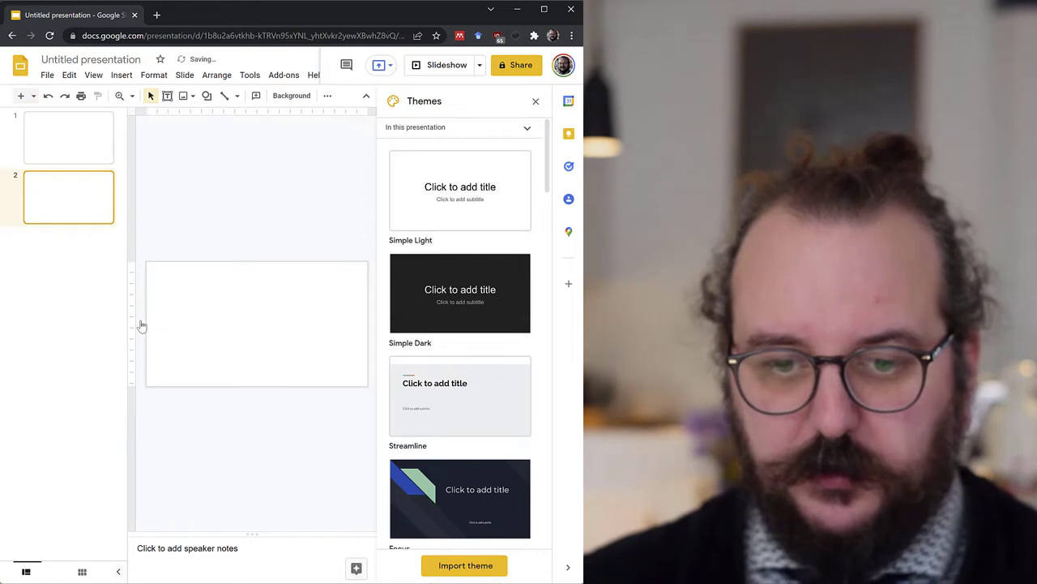
pyautogui.click(121, 75)
pyautogui.moveTo(129, 95)
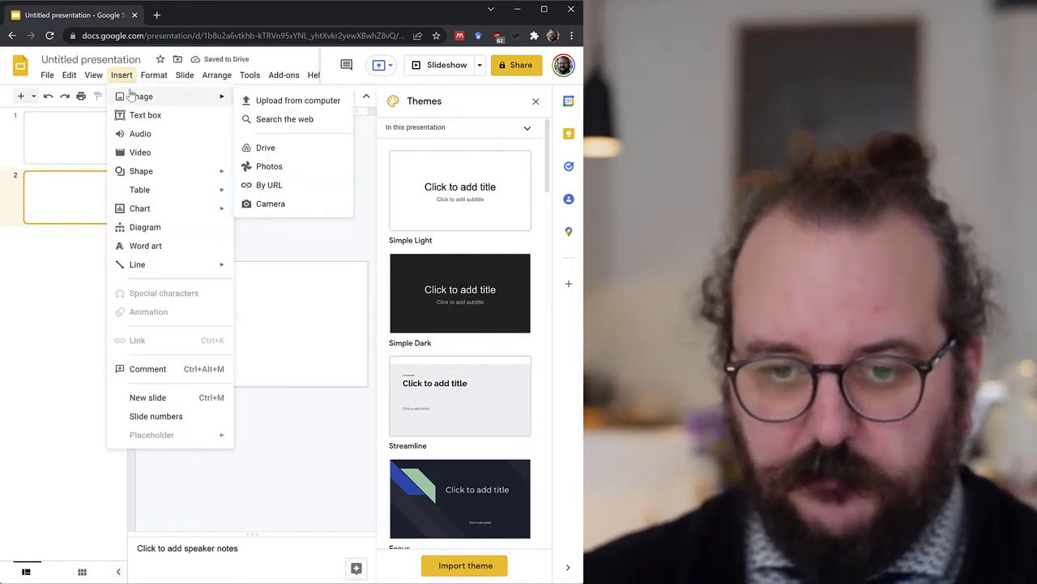
pyautogui.click(247, 101)
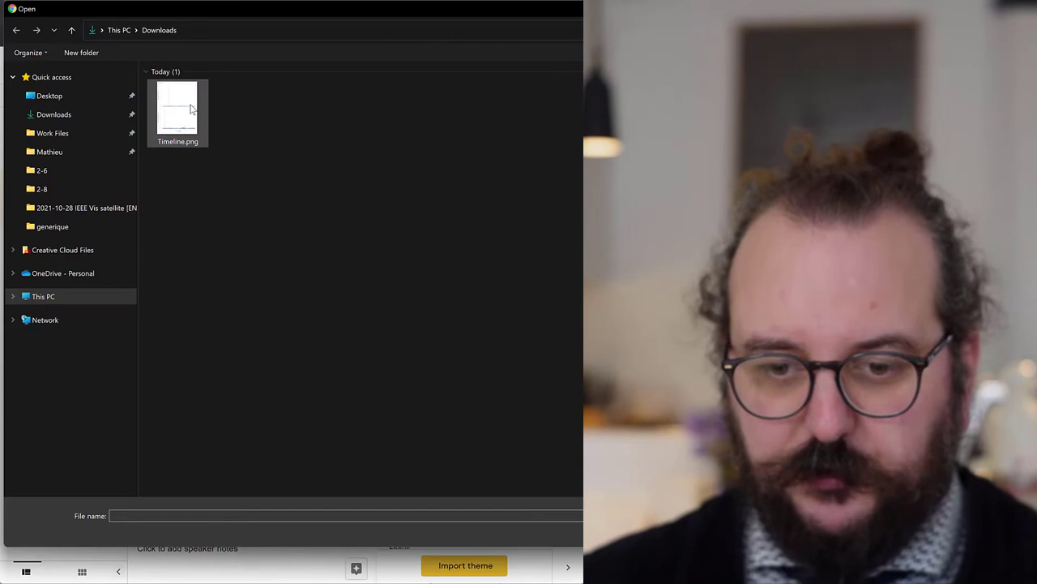
pyautogui.doubleClick(188, 110)
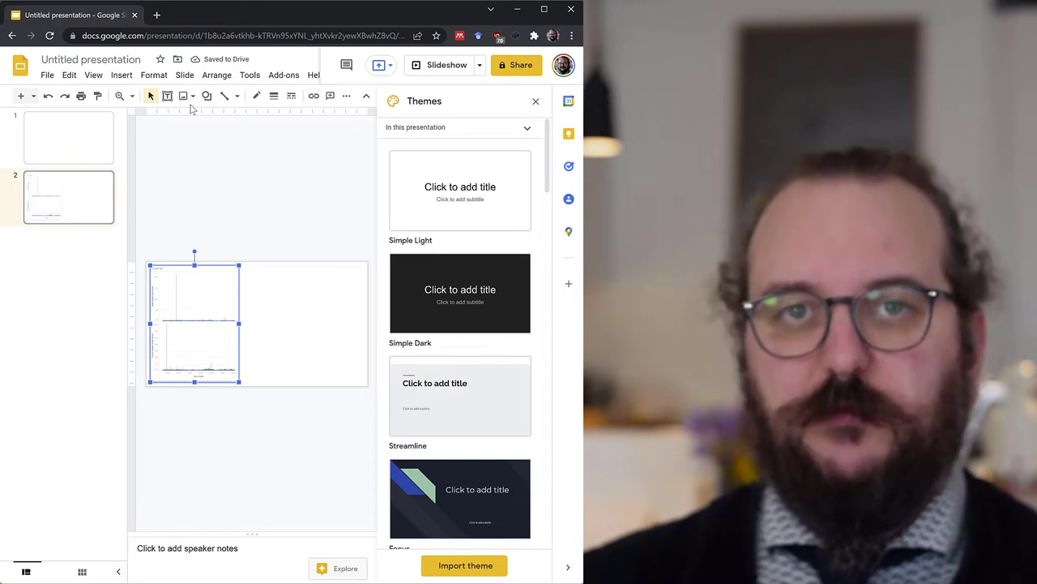
# Draw an oval circle over the tall spike in the upper Timeline chart
pyautogui.click(263, 237)
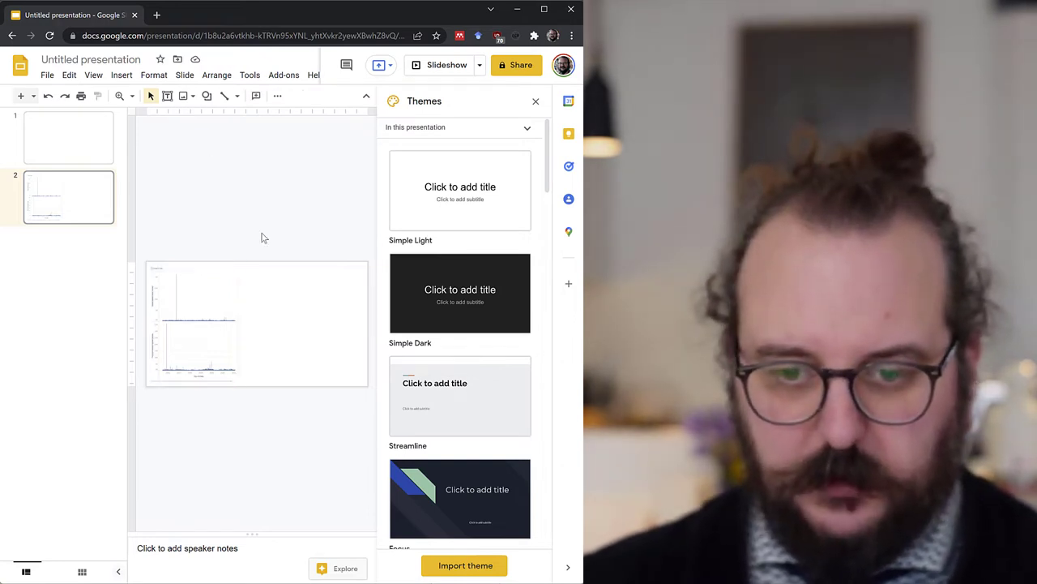
pyautogui.click(207, 96)
pyautogui.moveTo(217, 116)
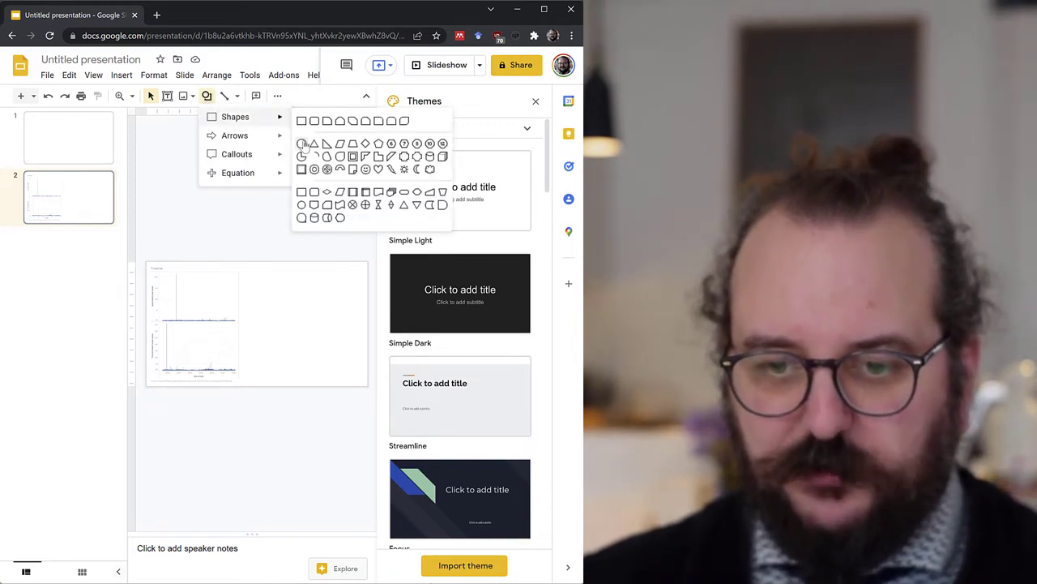
pyautogui.click(301, 143)
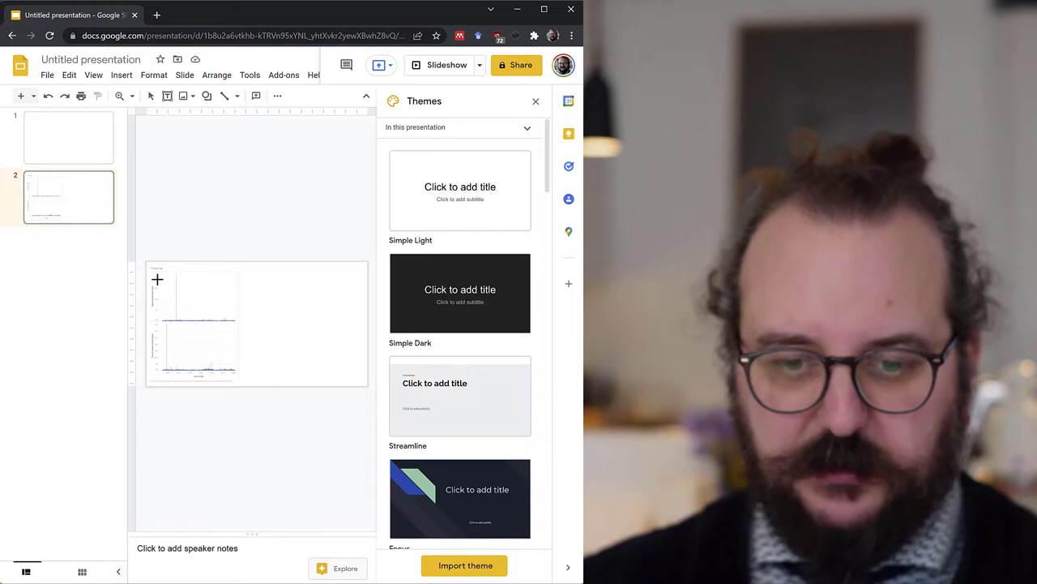
pyautogui.click(535, 102)
pyautogui.moveTo(187, 243)
pyautogui.mouseDown()
pyautogui.moveTo(220, 296)
pyautogui.moveTo(211, 262)
pyautogui.moveTo(215, 283)
pyautogui.moveTo(194, 284)
pyautogui.moveTo(213, 288)
pyautogui.moveTo(196, 273)
pyautogui.mouseUp()
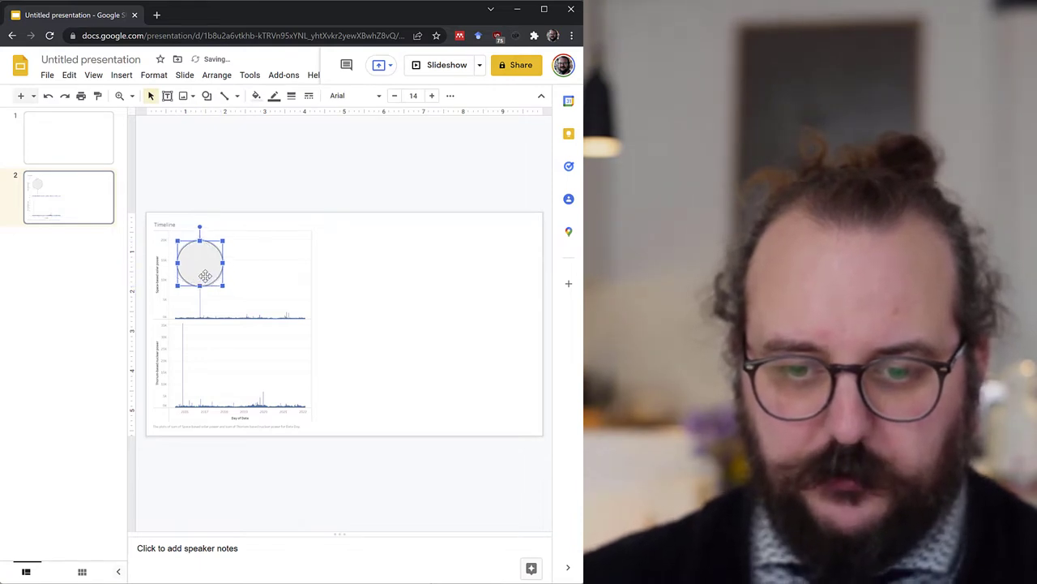
# Make the circle's fill transparent so only its outline shows
pyautogui.click(257, 96)
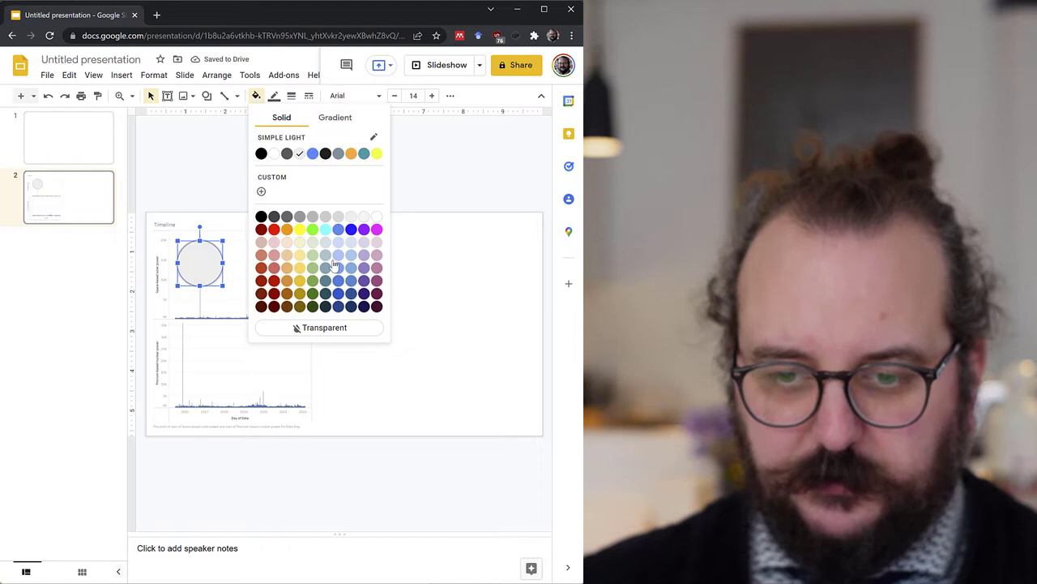
pyautogui.click(333, 330)
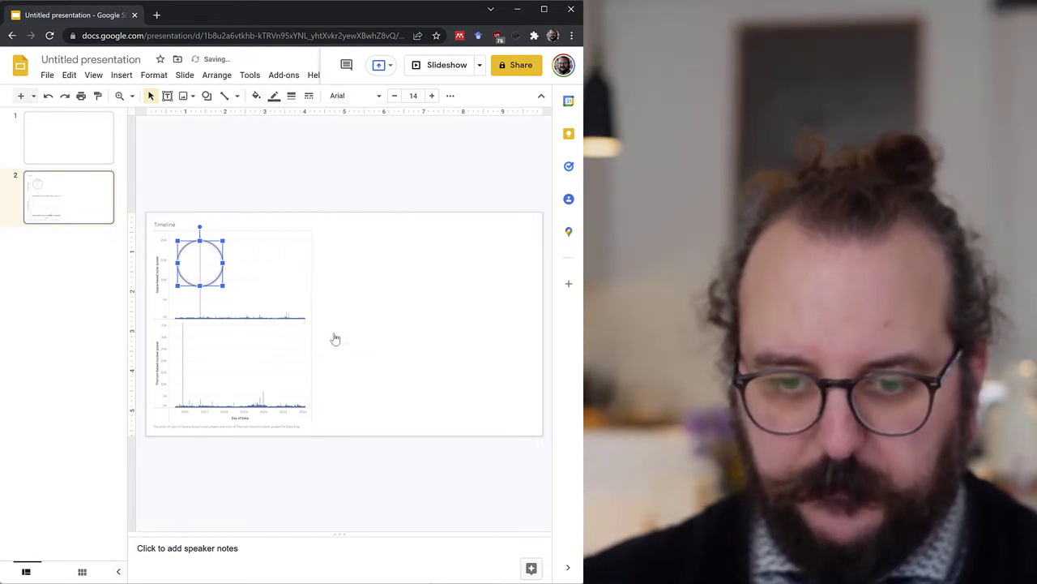
pyautogui.click(398, 311)
# Draw an arrow from the right of the chart to the circle's right edge
pyautogui.click(228, 98)
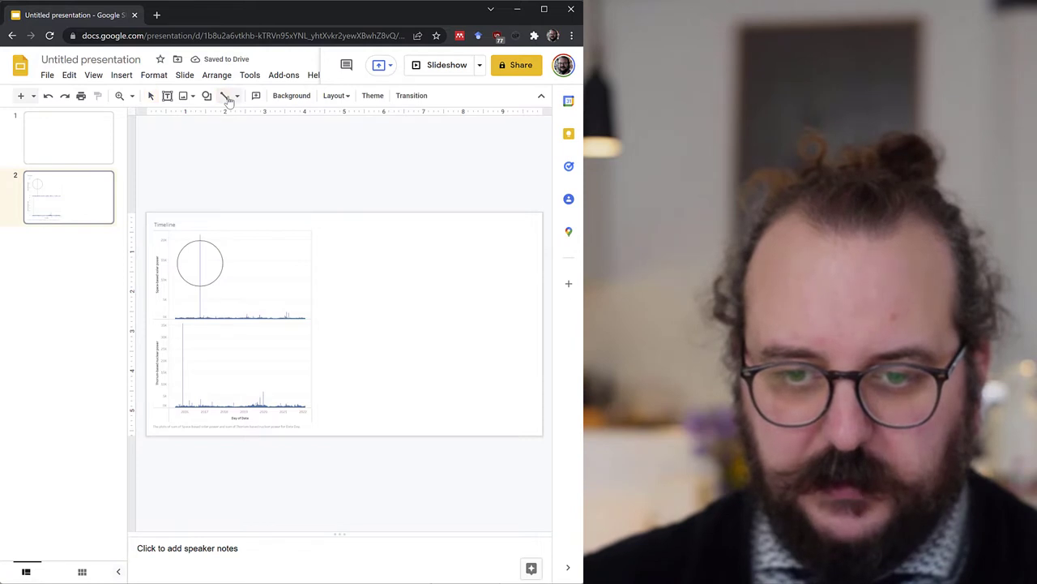
pyautogui.click(239, 99)
pyautogui.click(250, 137)
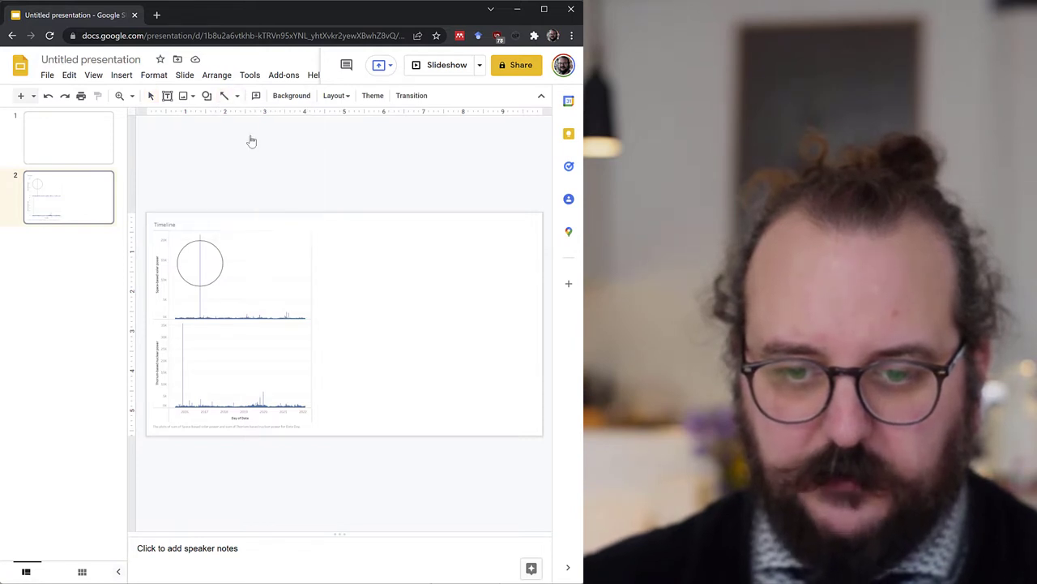
pyautogui.moveTo(339, 256); pyautogui.dragTo(222, 262)
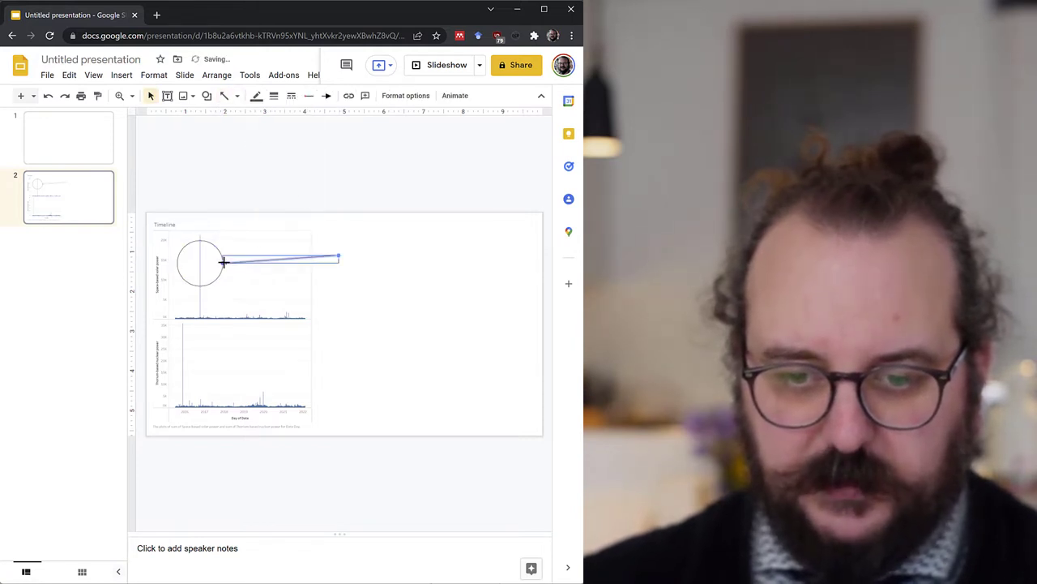
# Add a text box at the arrow's tail and look up the spike's date, 5 October 2016, in Tableau
pyautogui.click(167, 95)
pyautogui.moveTo(344, 235); pyautogui.dragTo(437, 302)
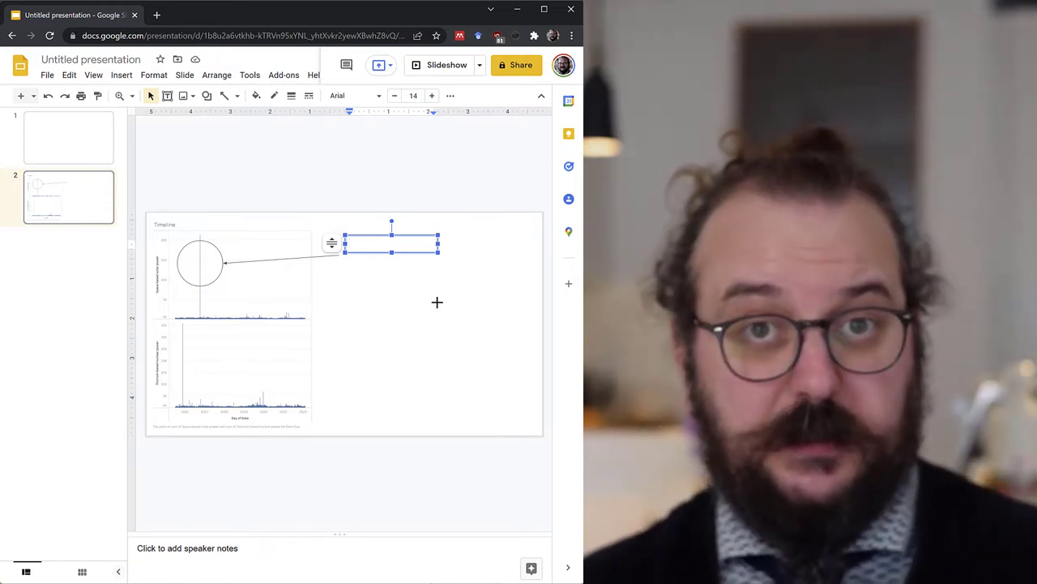
pyautogui.hotkey('alt', 'Tab')
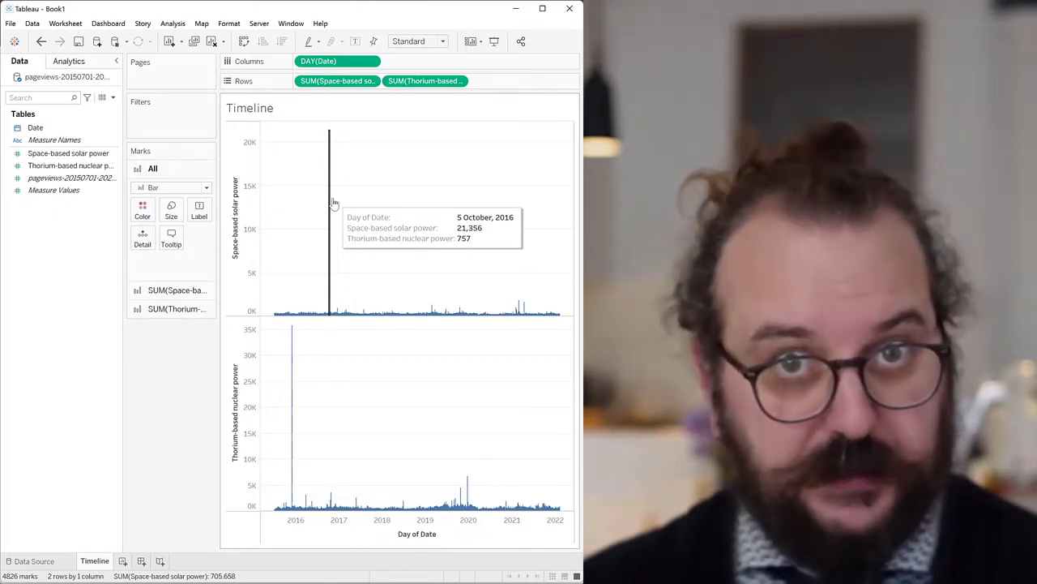
pyautogui.hotkey('alt', 'Tab')
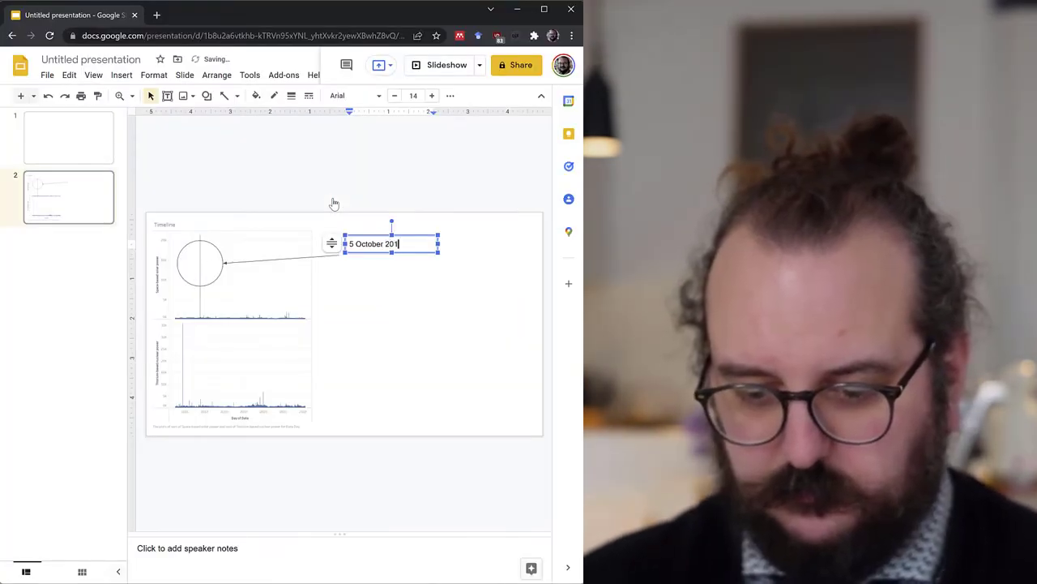
pyautogui.hotkey('alt', 'Tab')
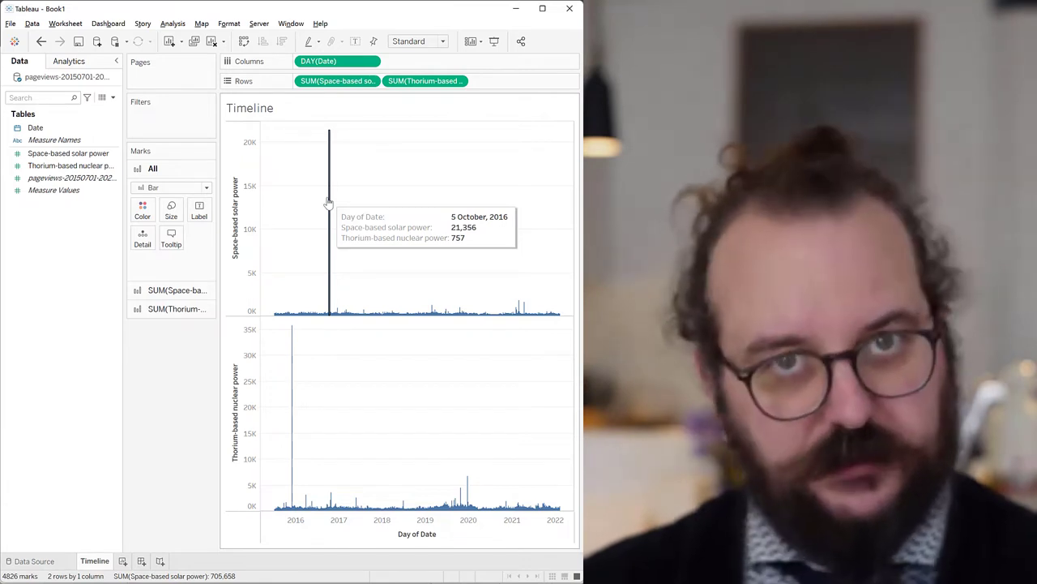
# Add the line '21,000 views for the page Space-based solar power' below the date
pyautogui.hotkey('alt', 'Tab')
pyautogui.press('Return')
pyautogui.write('21,000 views for the page Space-based sol')
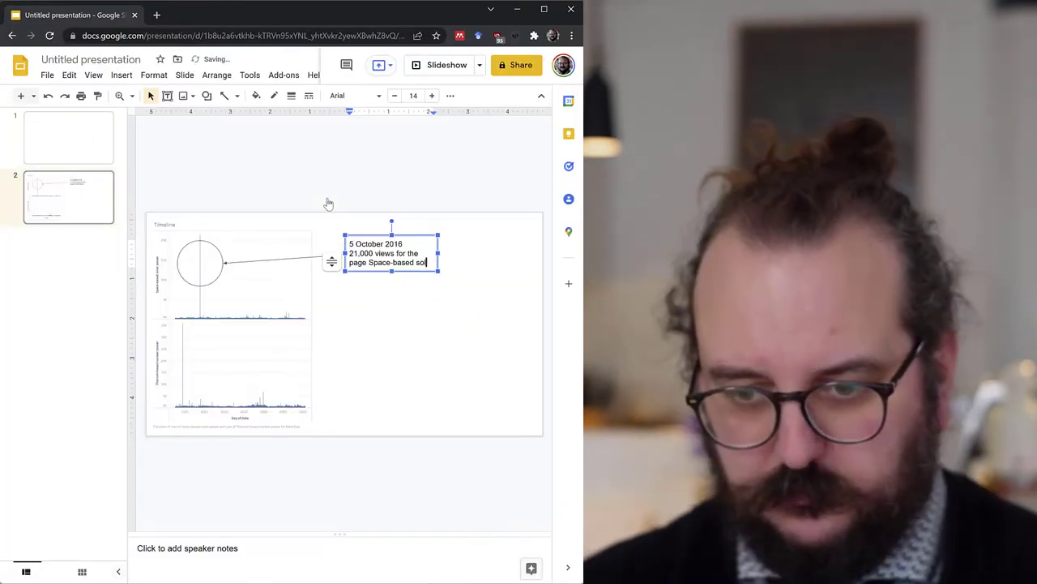
pyautogui.write('ar power')
pyautogui.click(486, 292)
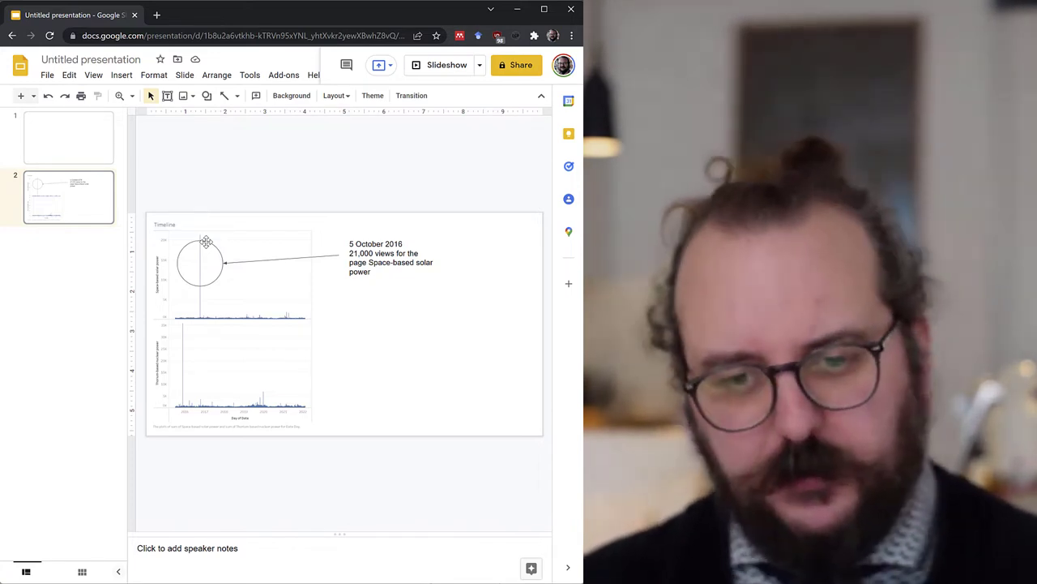
# Fill the circle solid blue and set its border colour to transparent
pyautogui.click(206, 242)
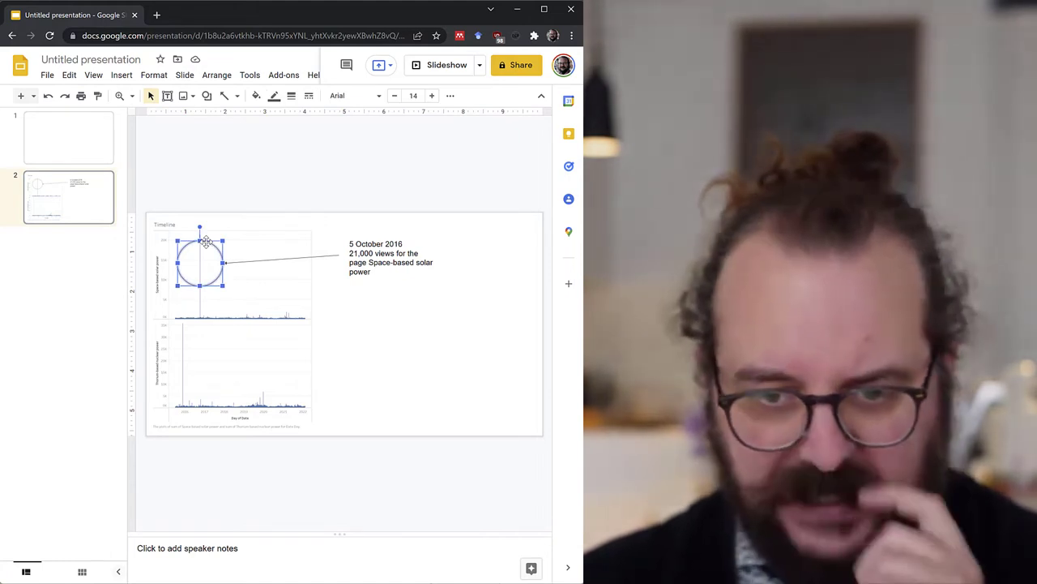
pyautogui.click(253, 96)
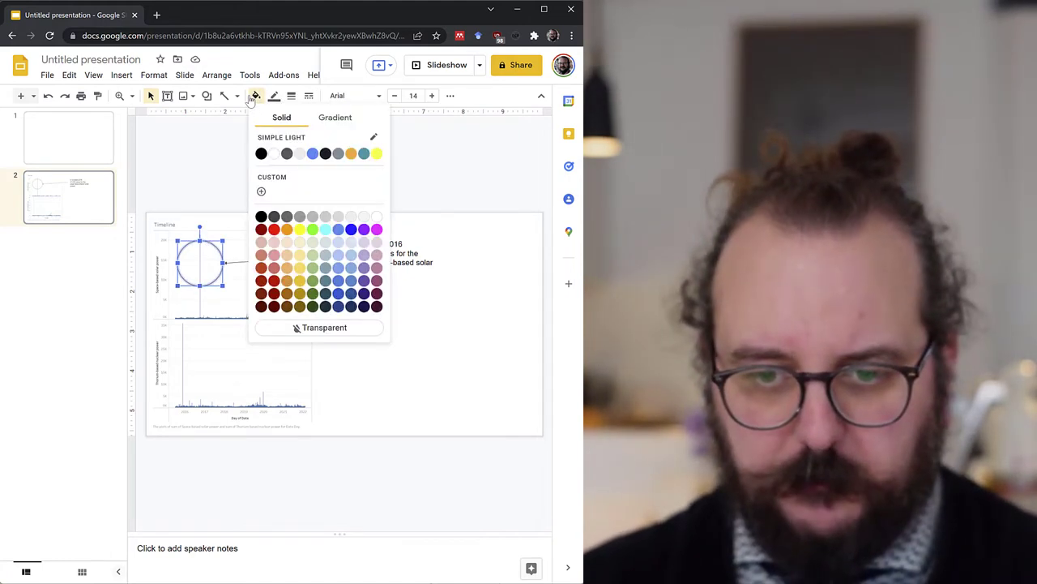
pyautogui.click(312, 154)
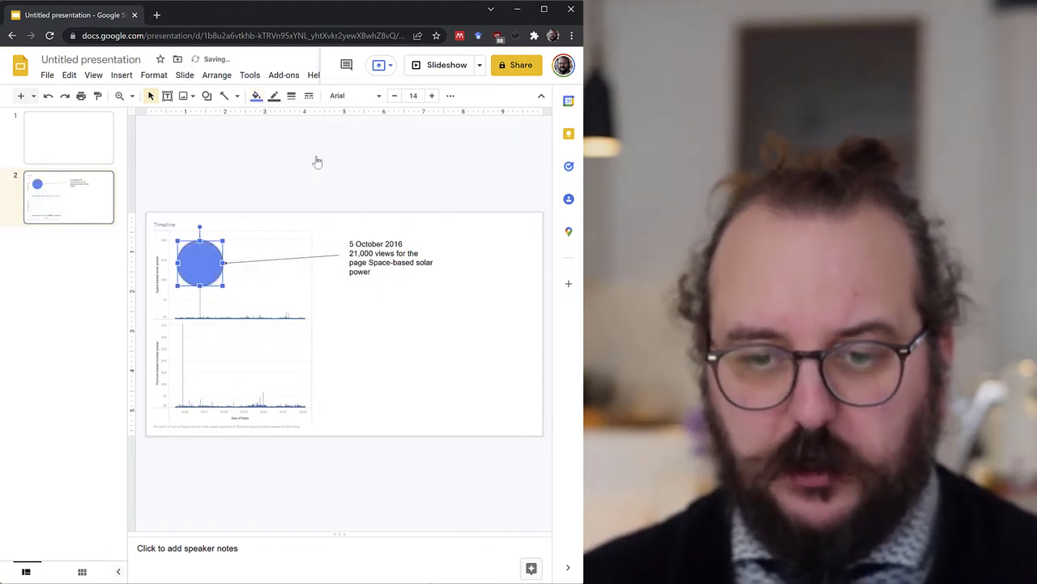
pyautogui.click(274, 96)
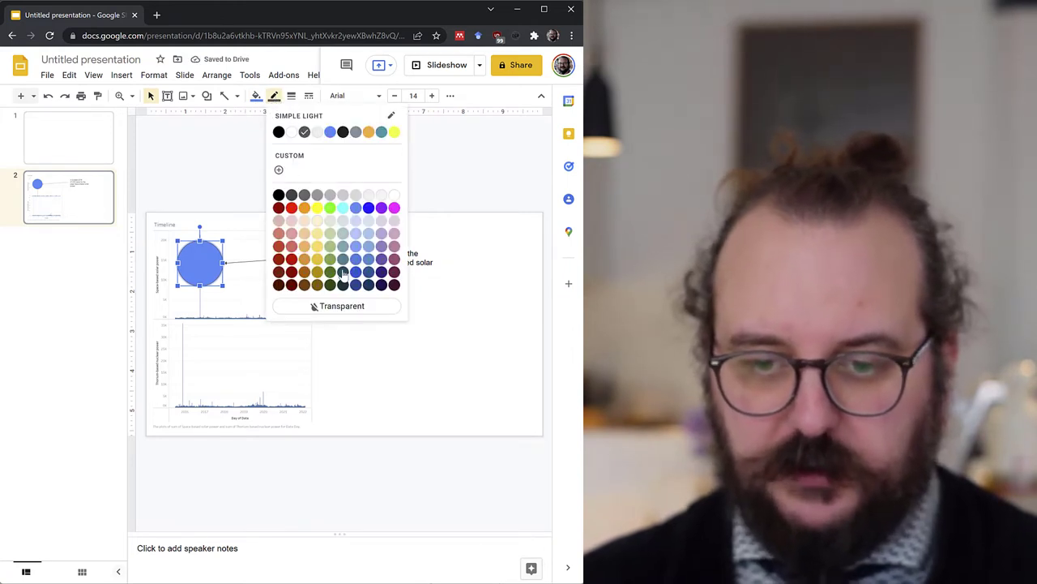
pyautogui.click(340, 306)
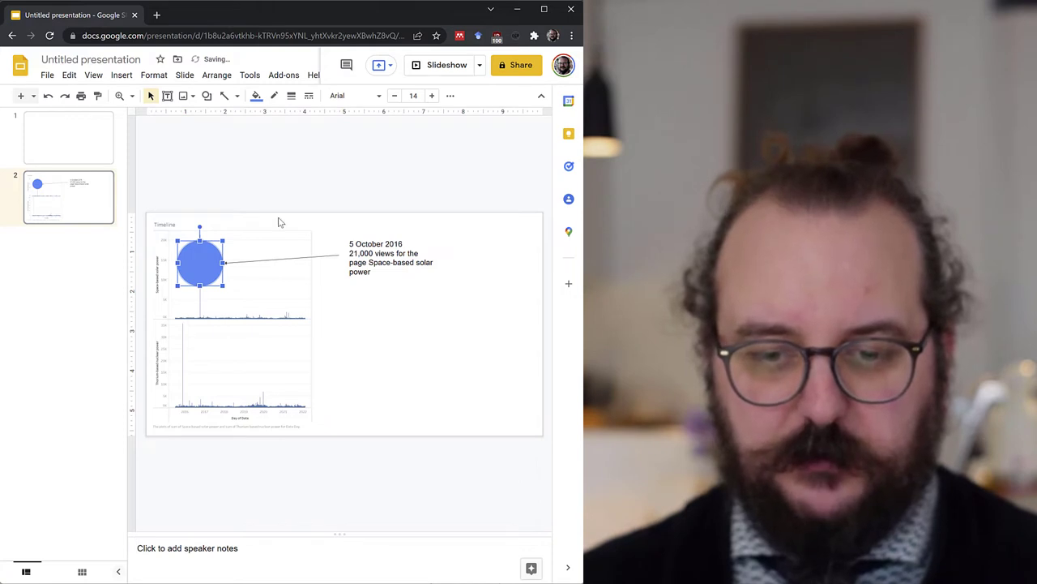
pyautogui.click(362, 324)
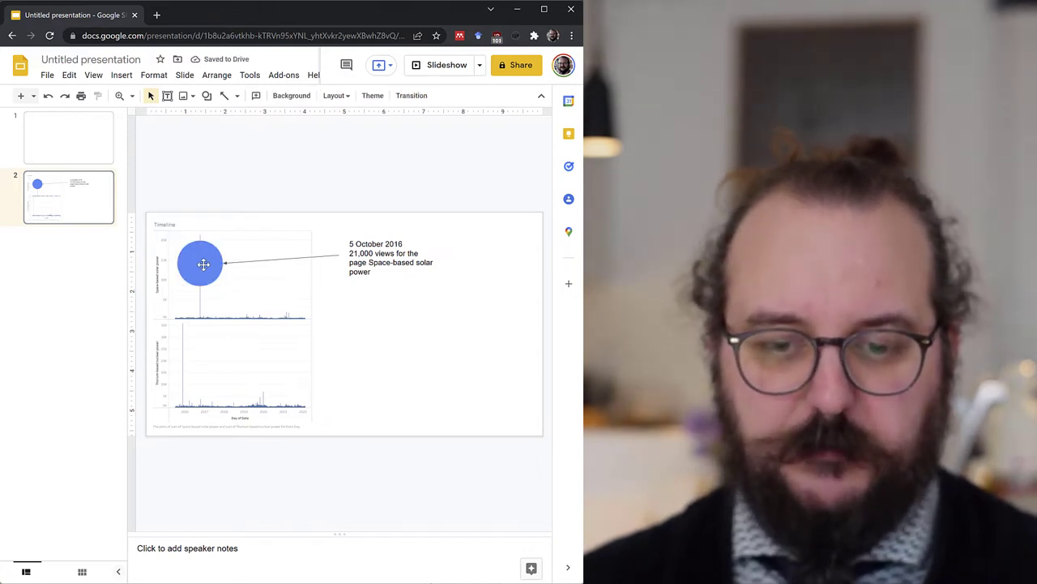
pyautogui.click(204, 263)
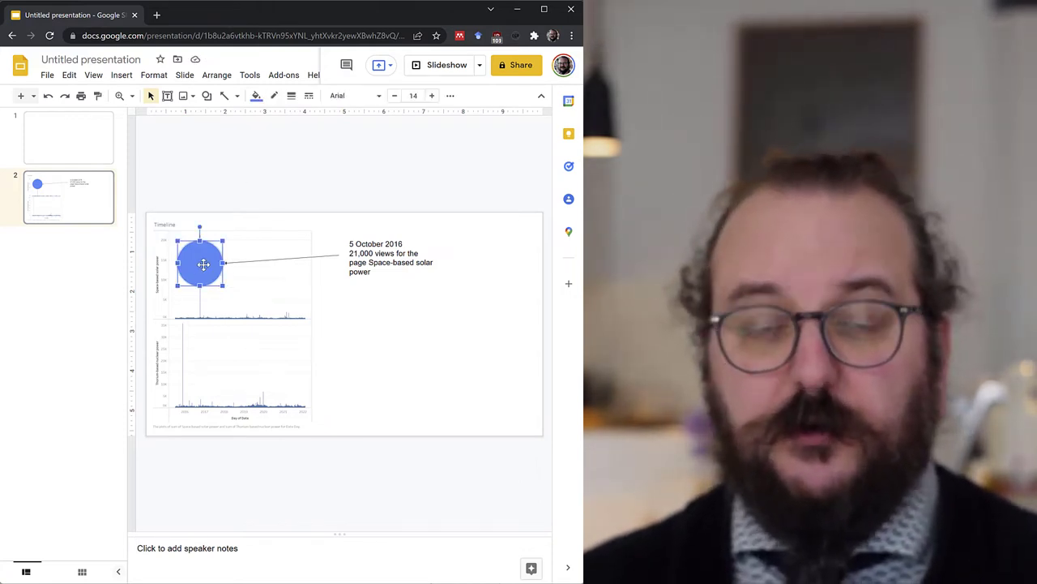
# Lower the blue fill's opacity with a custom colour of about #4285f45c
pyautogui.click(256, 96)
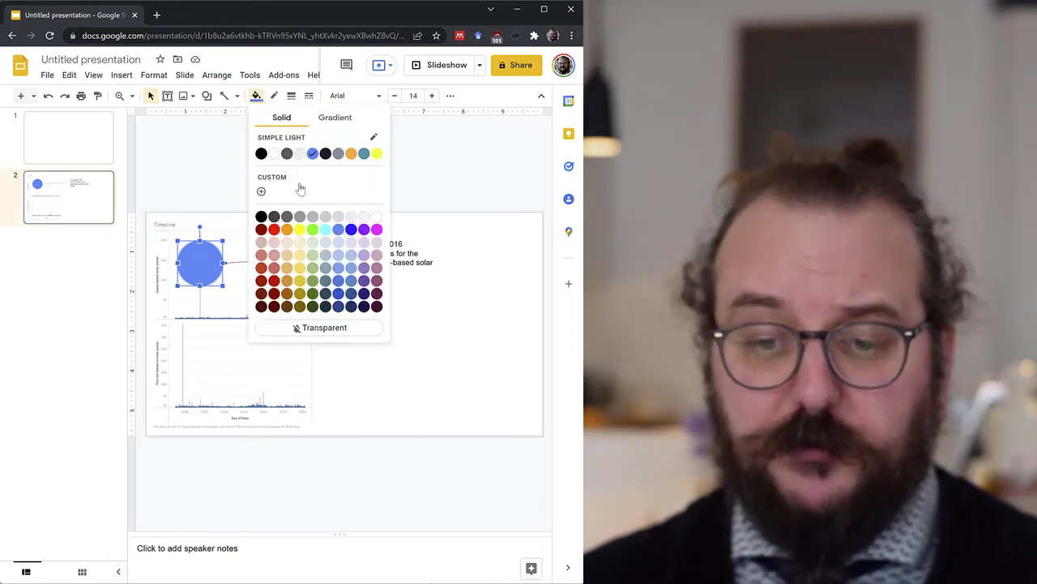
pyautogui.click(261, 191)
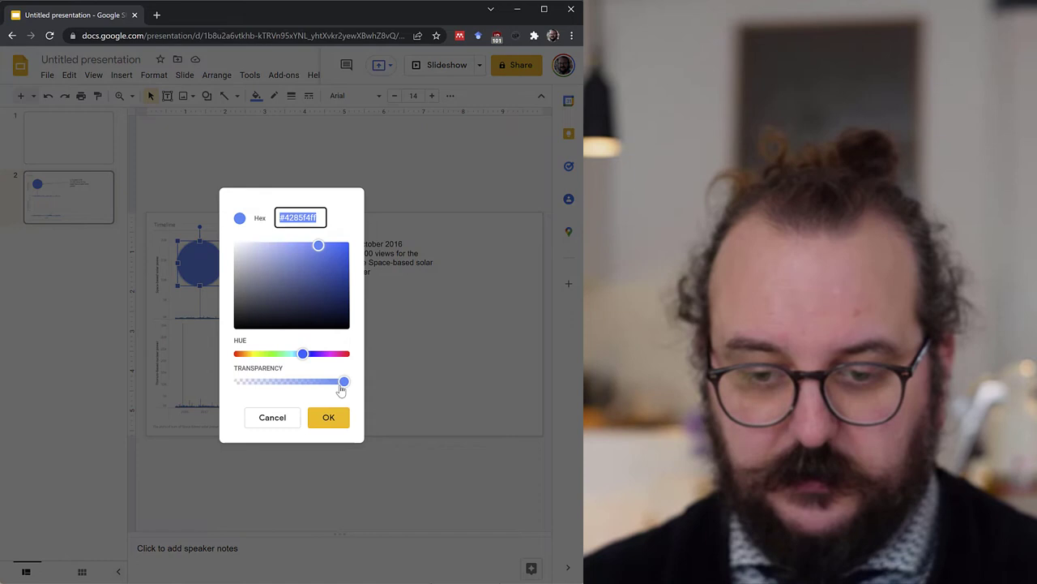
pyautogui.moveTo(344, 381); pyautogui.dragTo(278, 380)
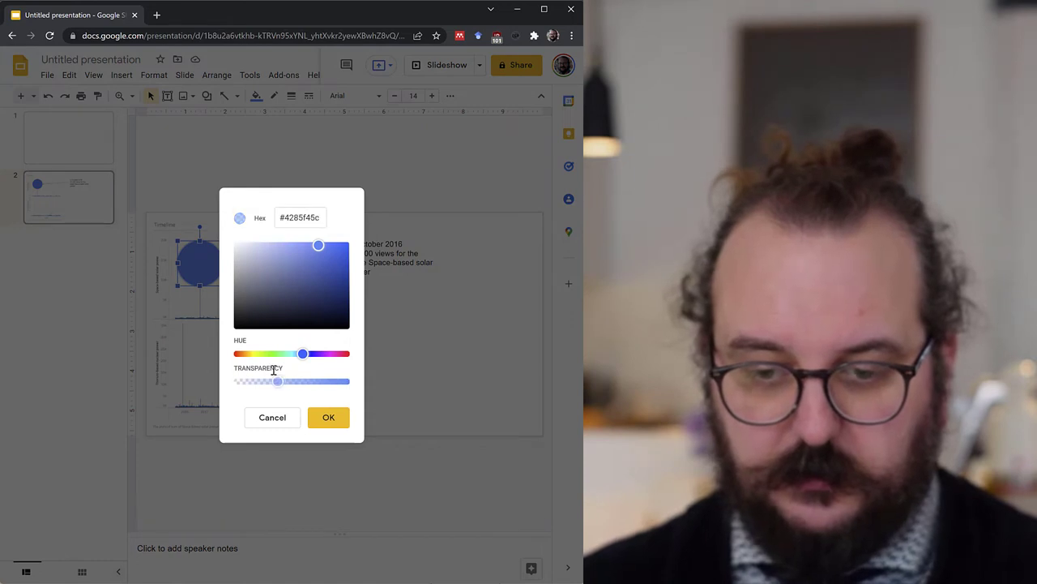
pyautogui.click(328, 418)
# Give the arrow a 3px line weight and a blue line colour
pyautogui.click(328, 418)
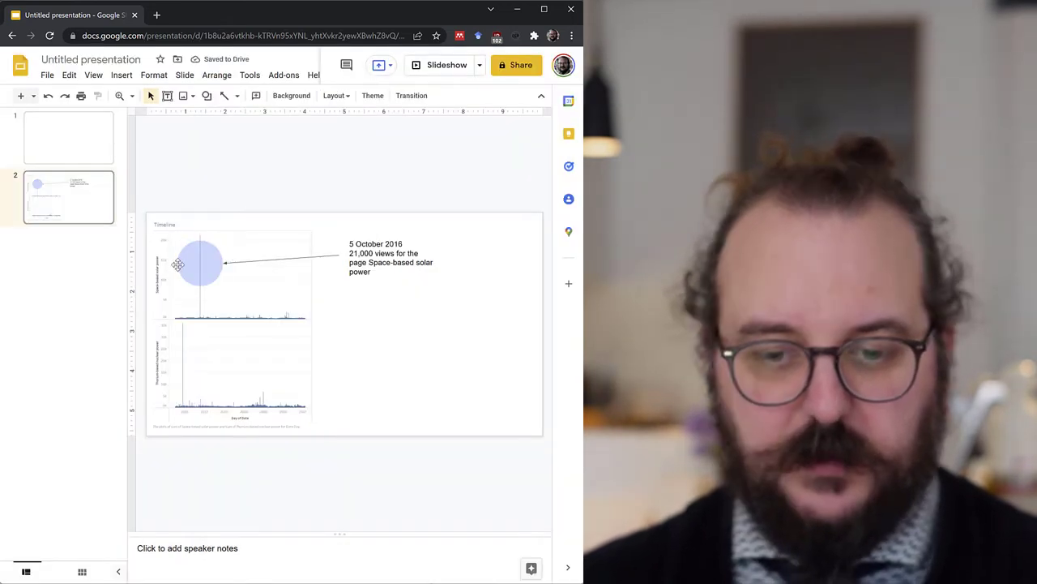
pyautogui.click(336, 256)
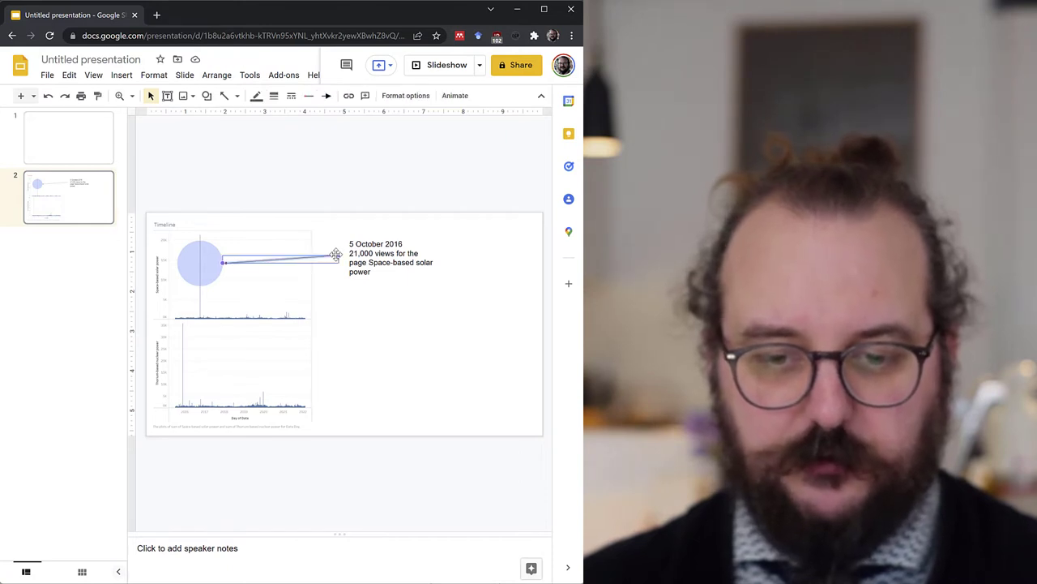
pyautogui.click(274, 96)
pyautogui.click(296, 153)
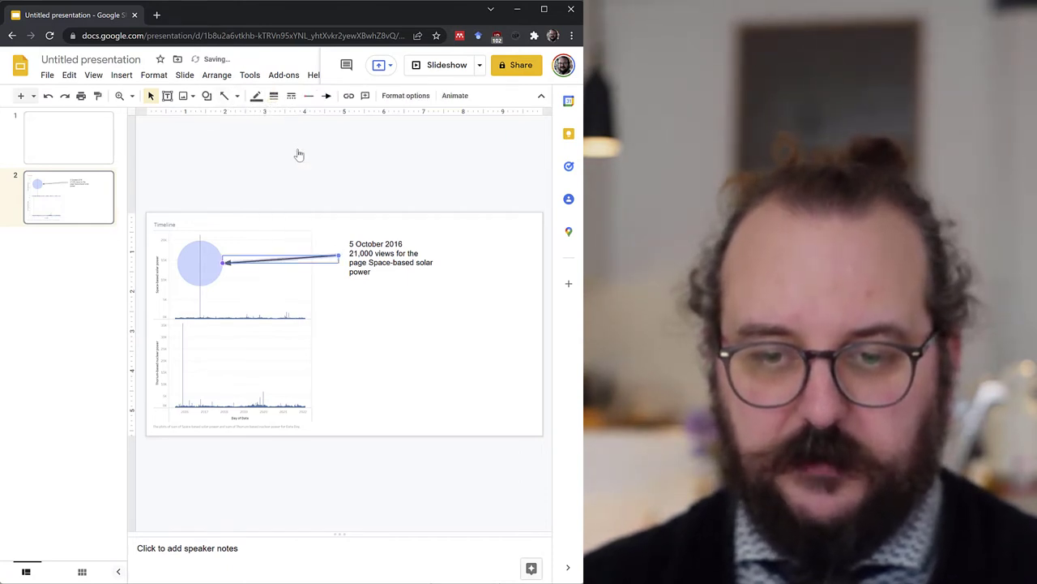
pyautogui.click(258, 96)
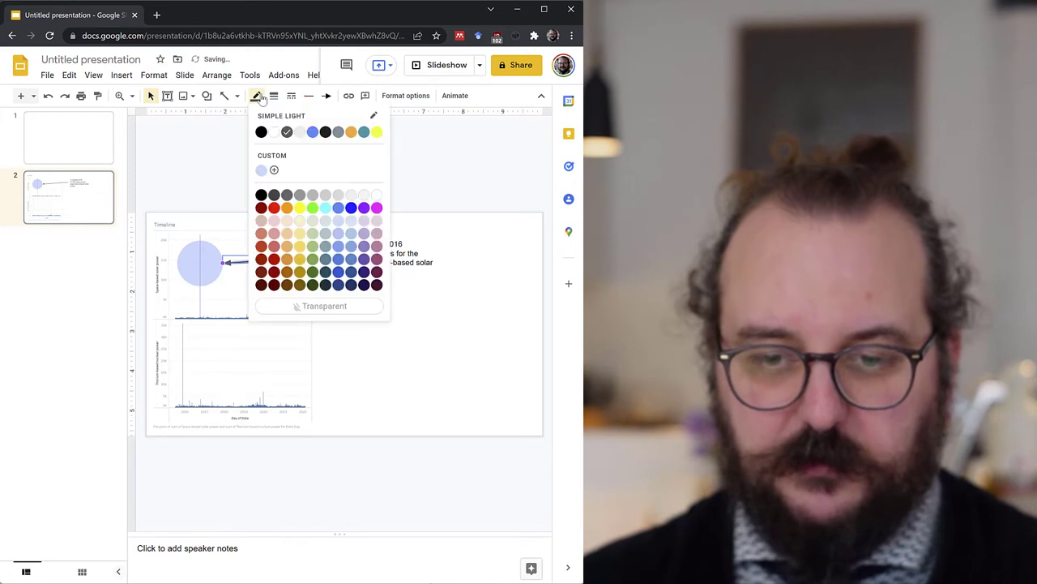
pyautogui.click(313, 132)
# Set the annotation text box's text colour to the blue swatch
pyautogui.click(372, 239)
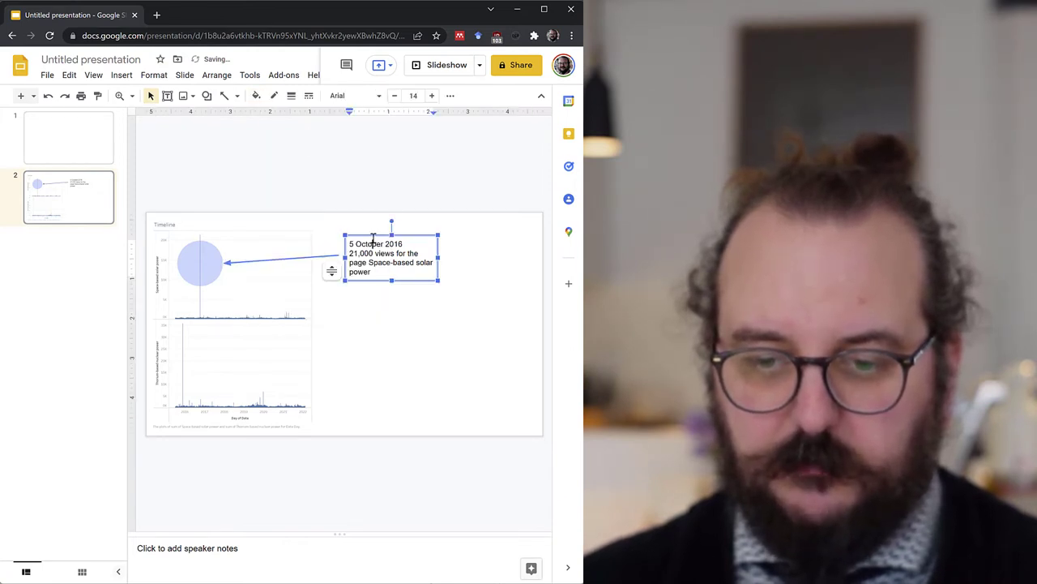
pyautogui.click(372, 235)
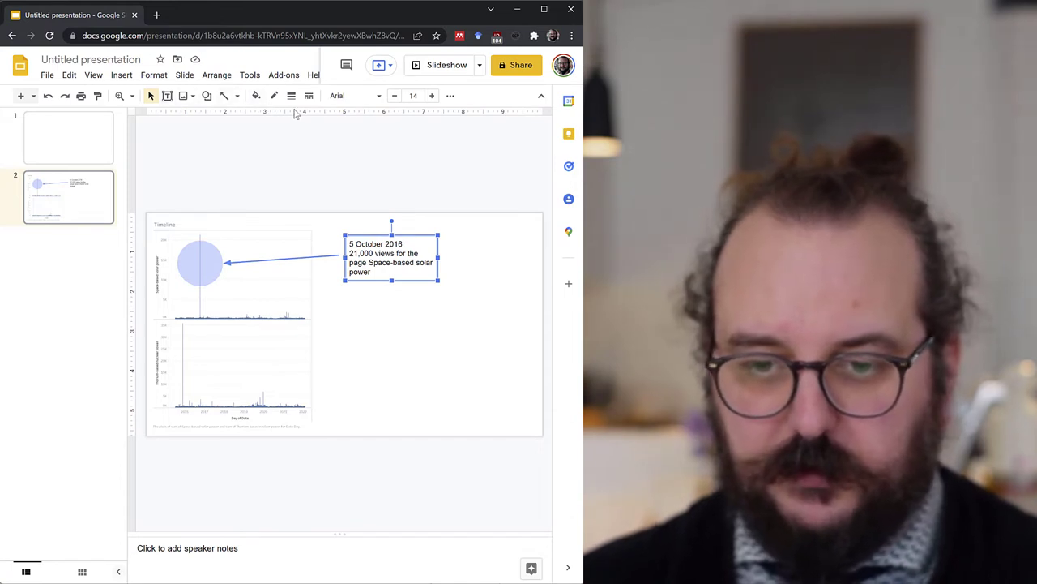
pyautogui.click(451, 96)
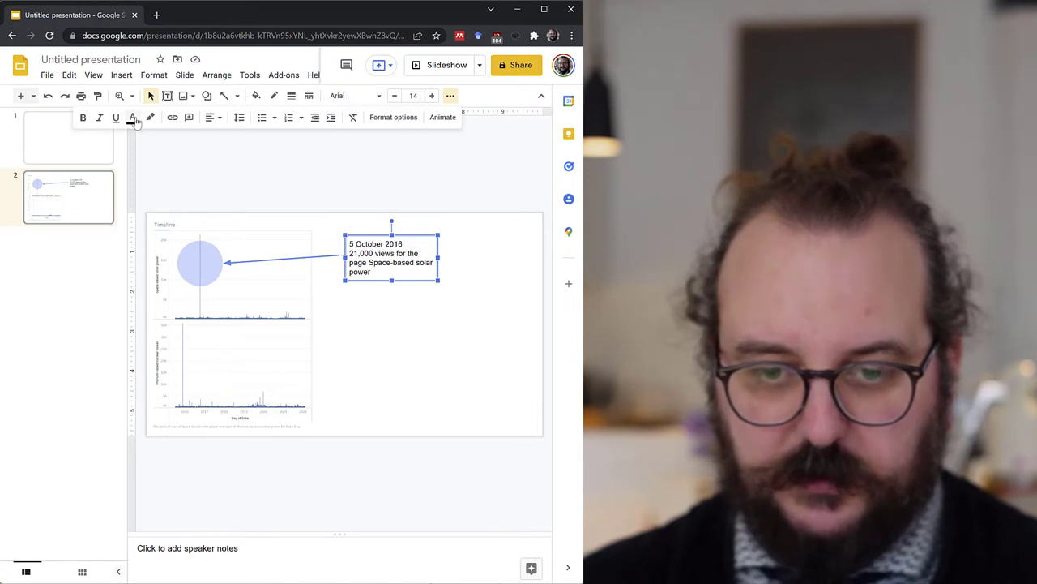
pyautogui.click(133, 119)
pyautogui.click(189, 154)
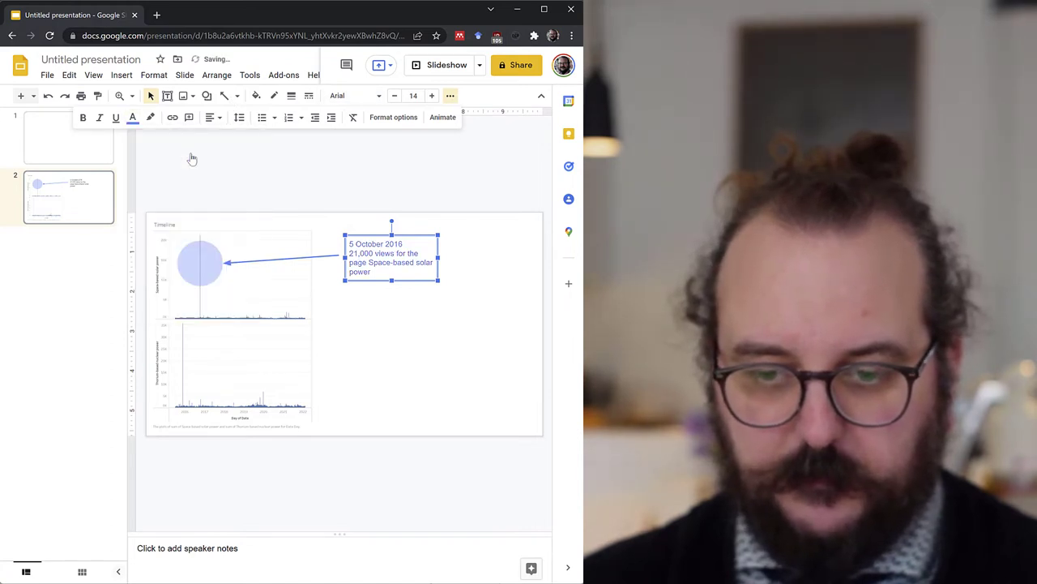
pyautogui.click(471, 320)
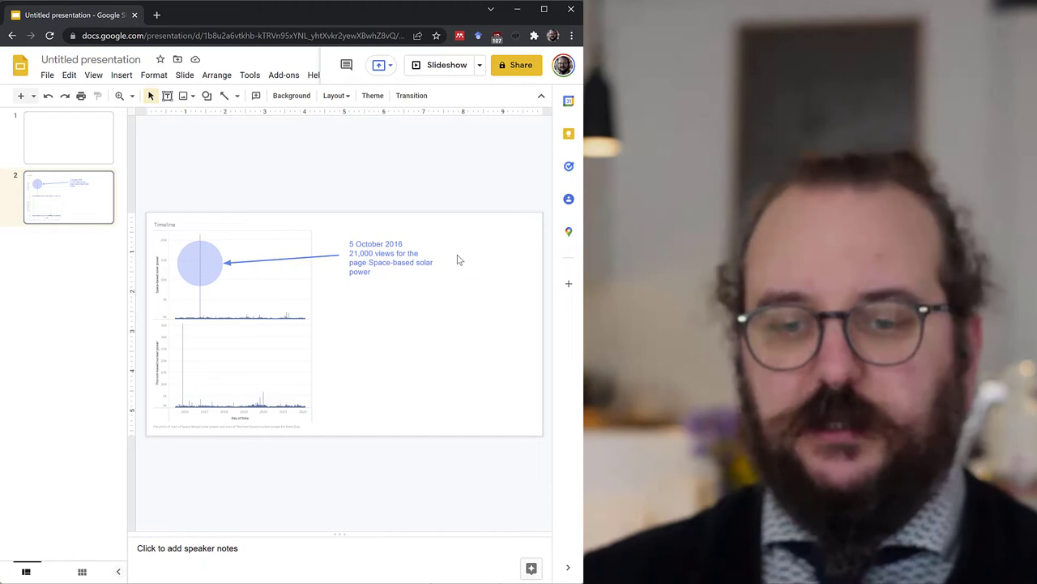
pyautogui.click(207, 97)
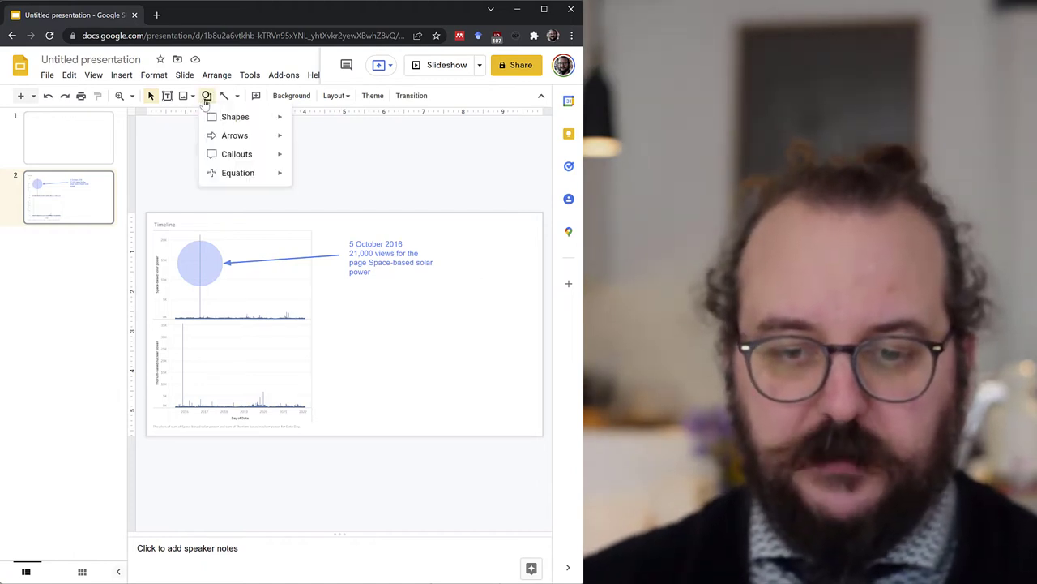
pyautogui.moveTo(241, 140)
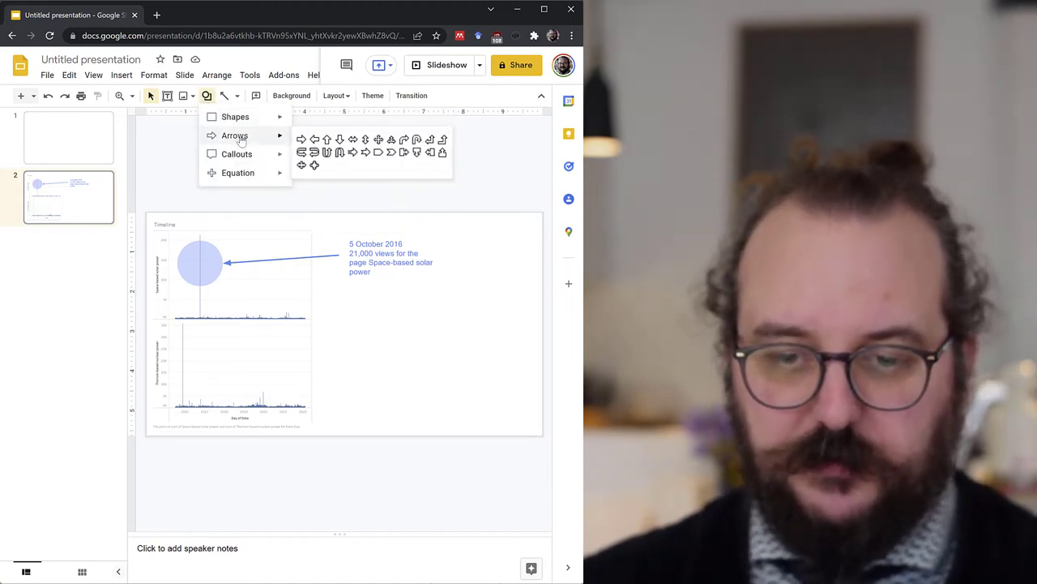
pyautogui.click(237, 97)
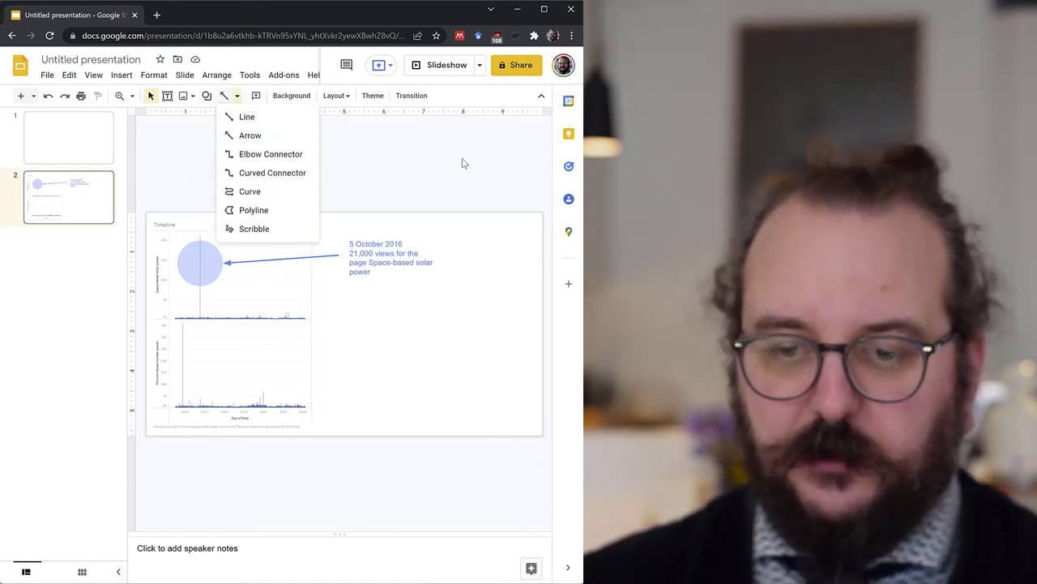
pyautogui.click(463, 162)
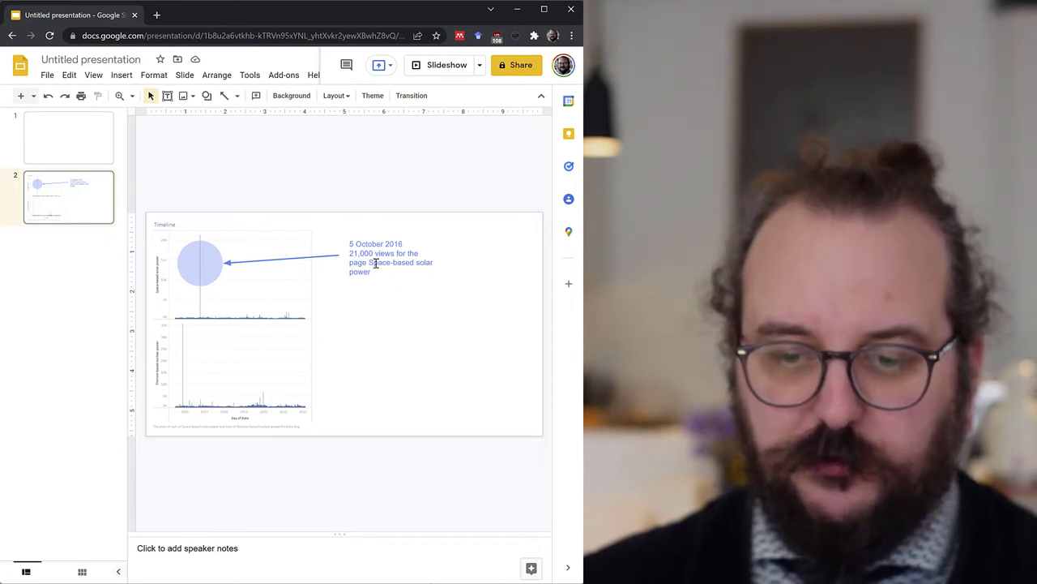
pyautogui.click(207, 95)
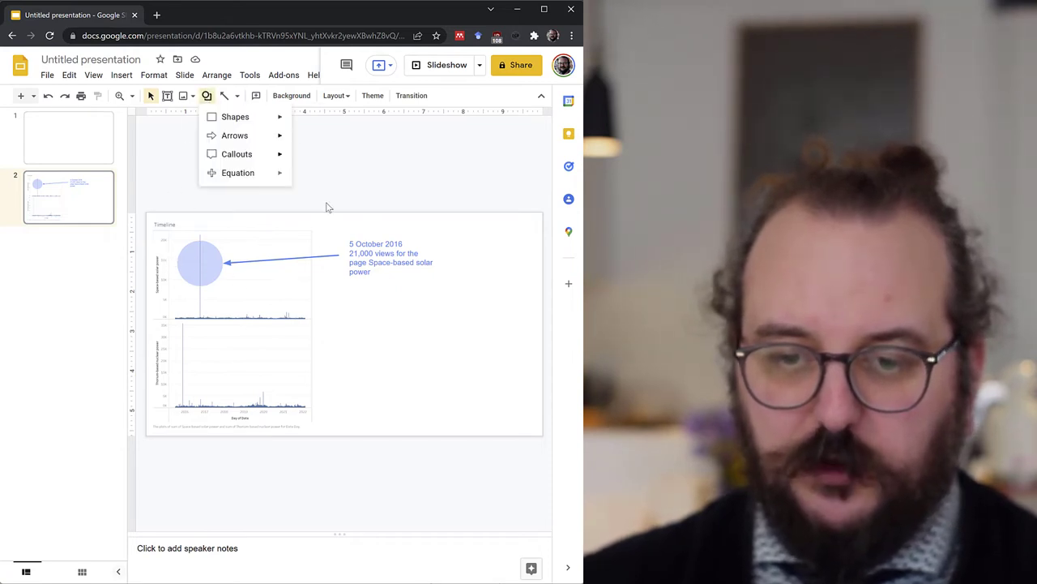
pyautogui.moveTo(260, 117)
pyautogui.click(306, 121)
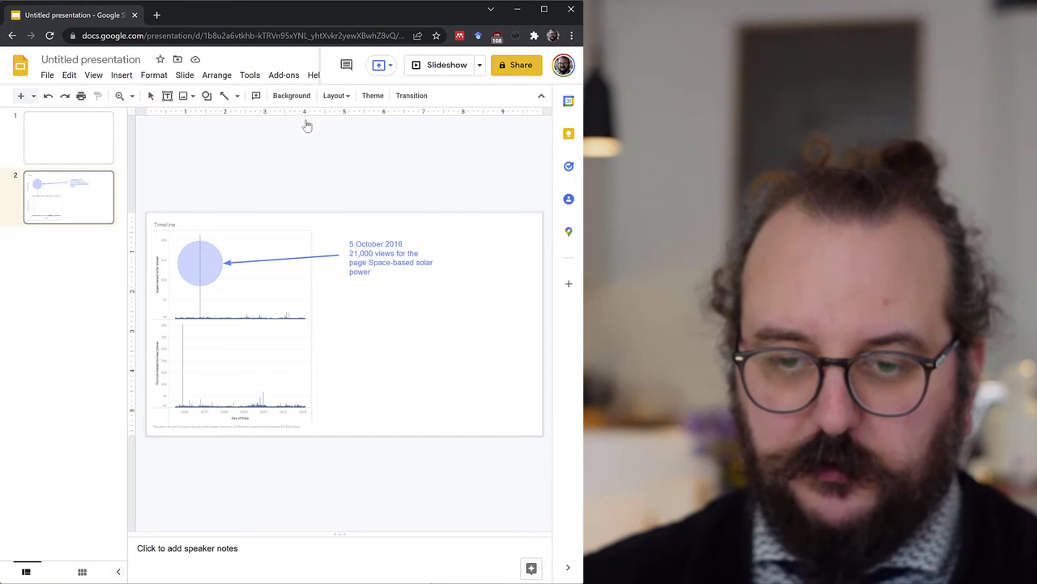
pyautogui.moveTo(368, 300); pyautogui.dragTo(413, 373)
pyautogui.click(398, 311)
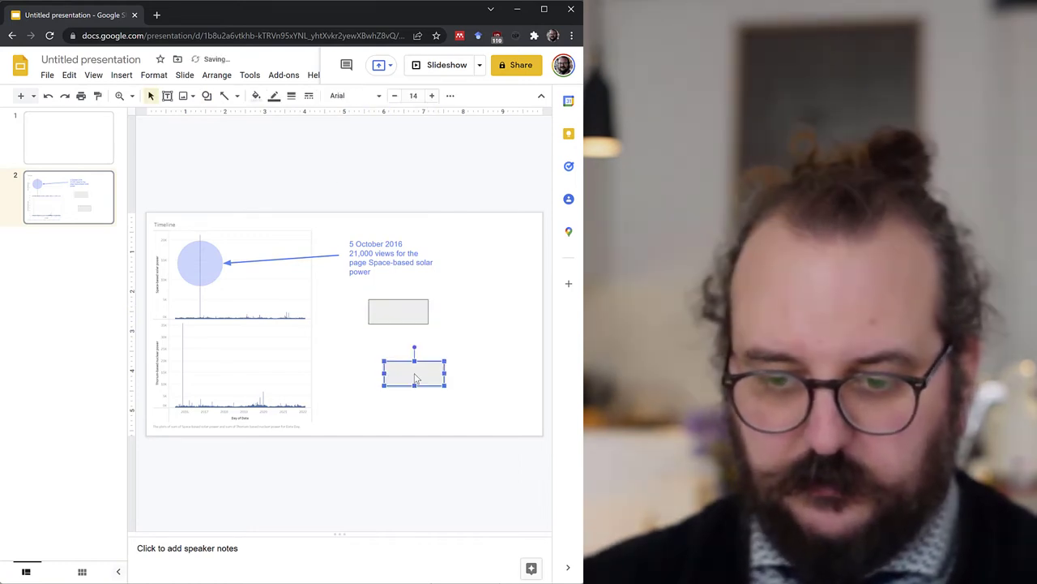
pyautogui.click(226, 96)
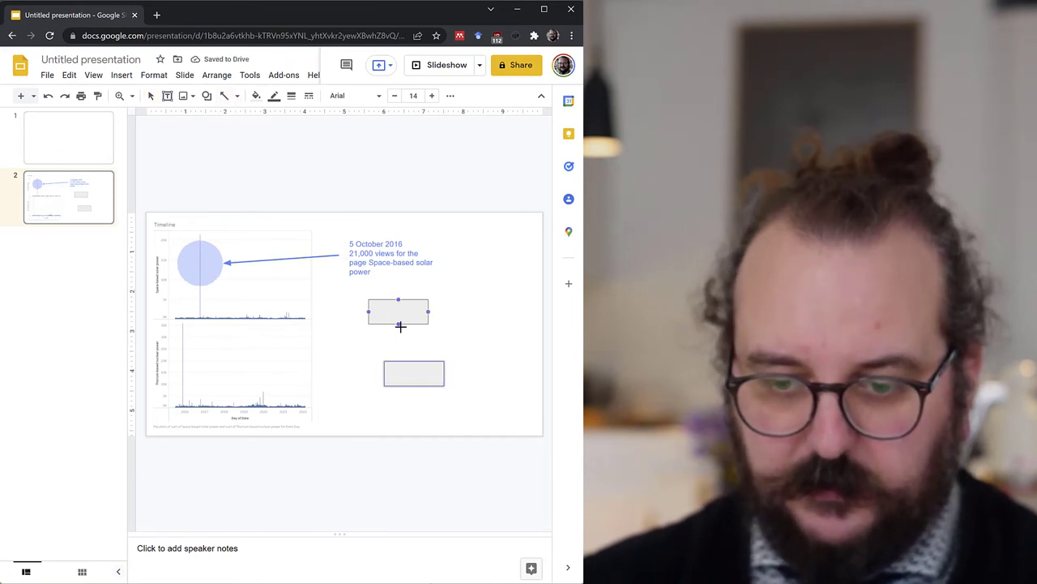
pyautogui.moveTo(400, 326)
pyautogui.mouseDown()
pyautogui.moveTo(417, 359)
pyautogui.moveTo(405, 415)
pyautogui.moveTo(468, 389)
pyautogui.moveTo(475, 370)
pyautogui.moveTo(394, 397)
pyautogui.mouseUp()
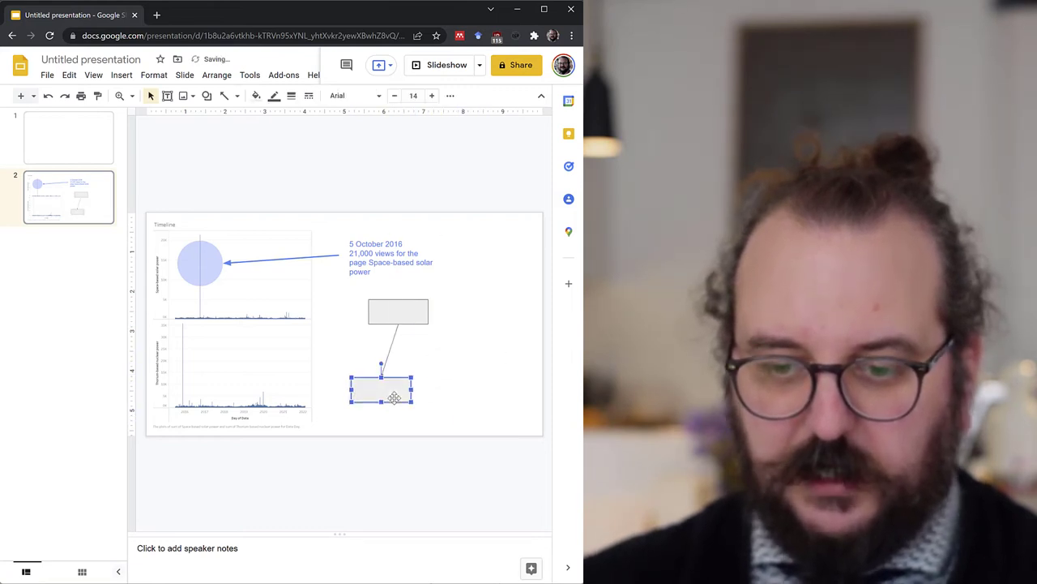
pyautogui.click(458, 377)
pyautogui.moveTo(462, 316); pyautogui.dragTo(361, 396)
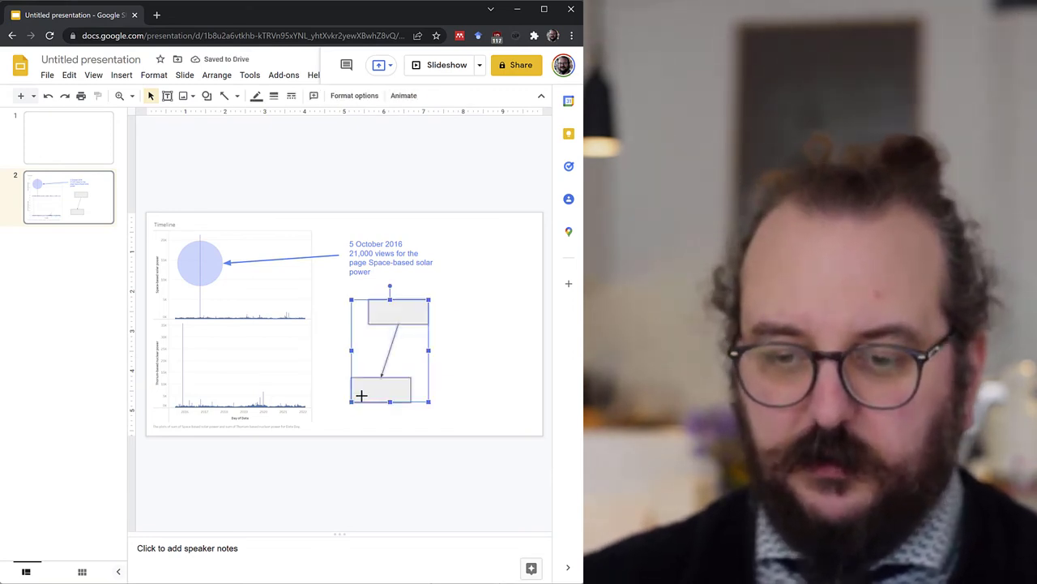
pyautogui.press('Delete')
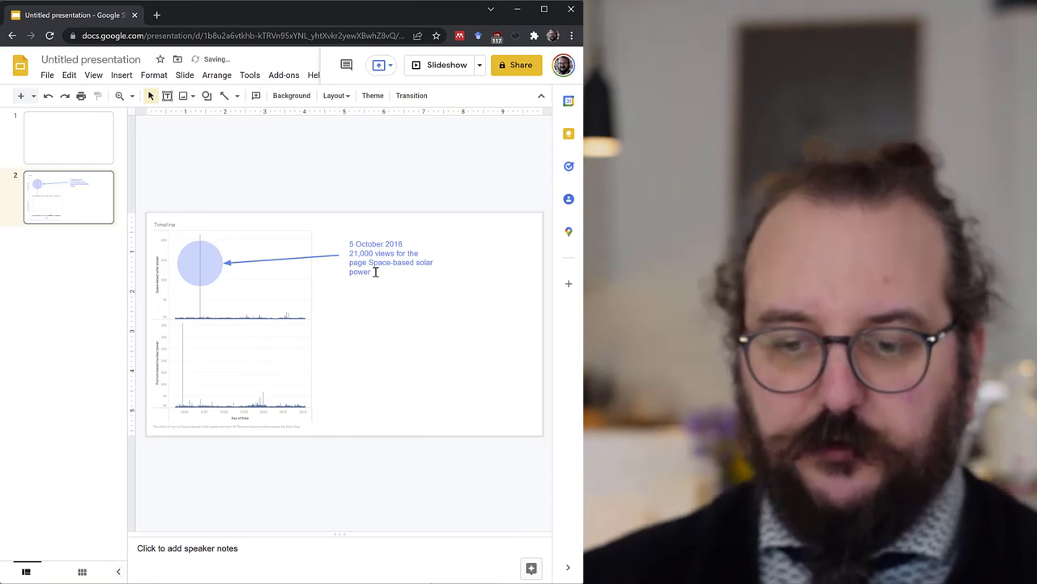
# Add a '-' line and an 'Explanation: XXX XXX XXX' line after 'power'
pyautogui.click(375, 272)
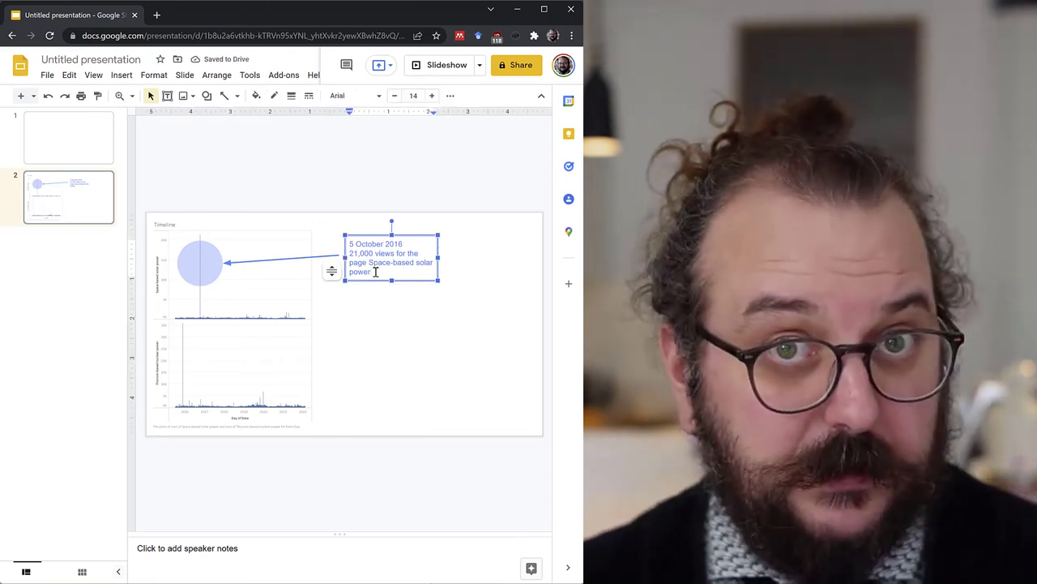
pyautogui.press('Return')
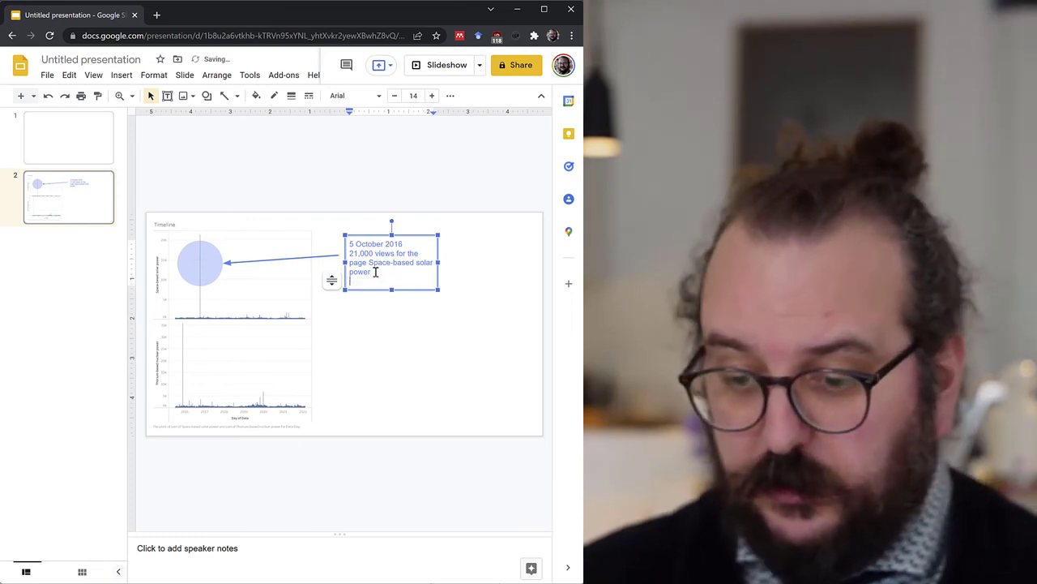
pyautogui.write('-')
pyautogui.press('Return')
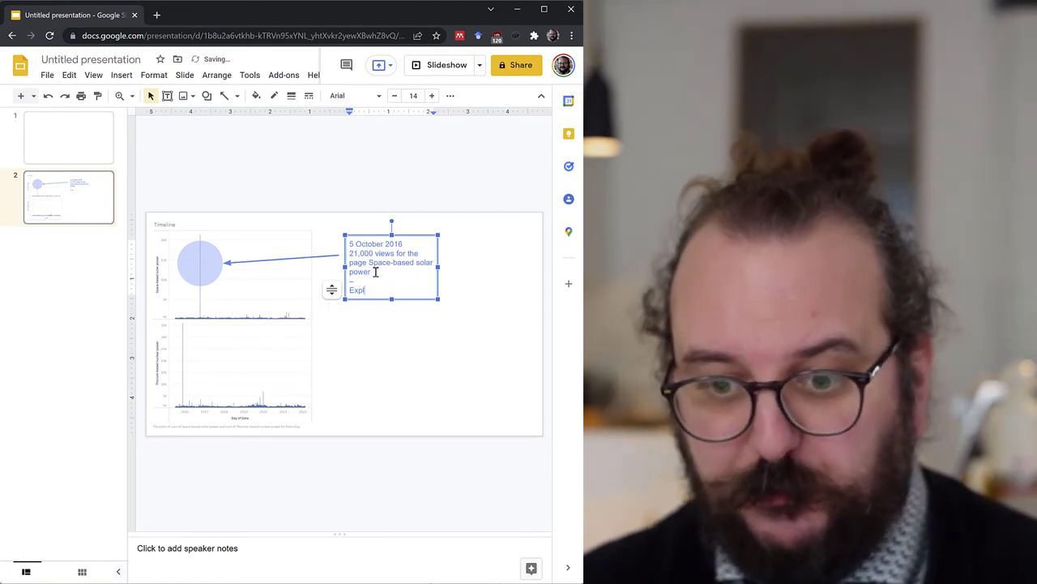
pyautogui.write('Explanation')
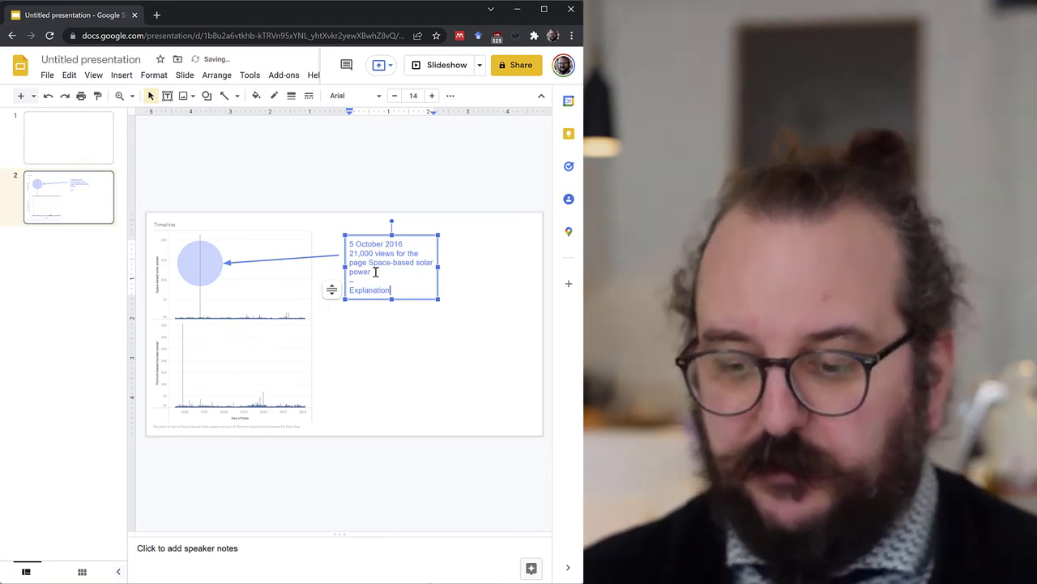
pyautogui.write(': XXX ')
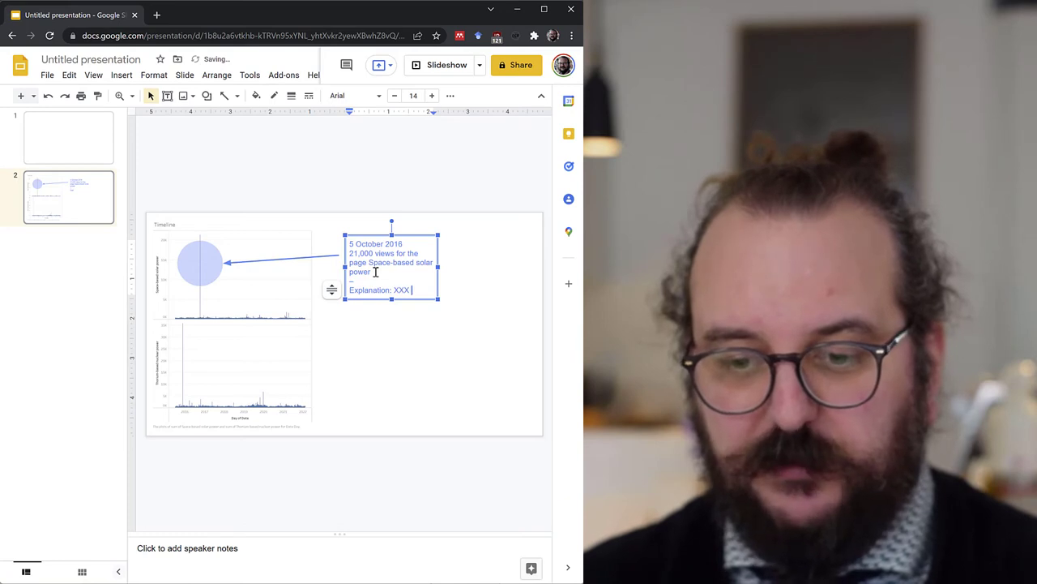
pyautogui.write('XXX XXX')
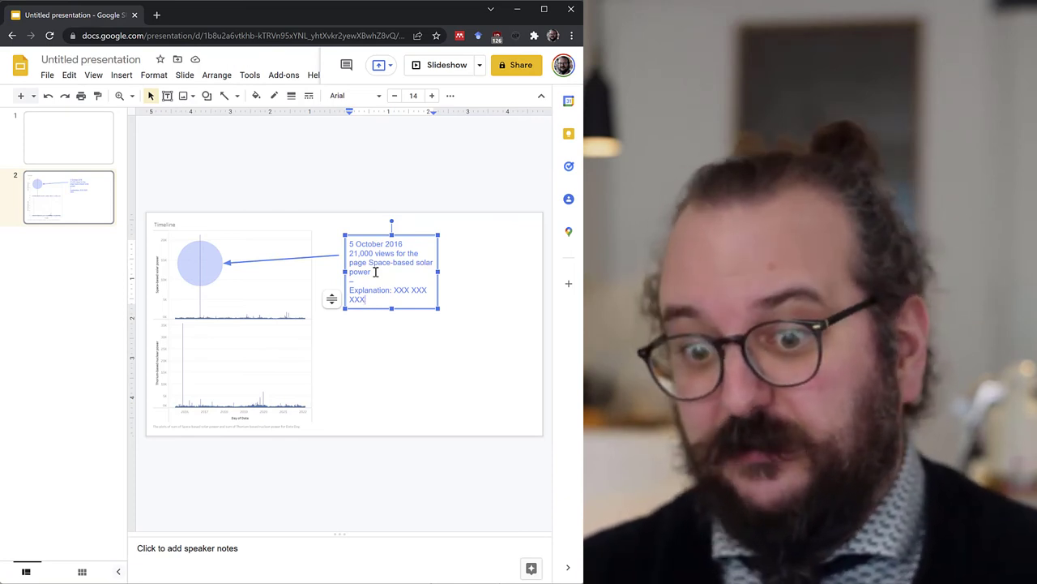
pyautogui.click(469, 304)
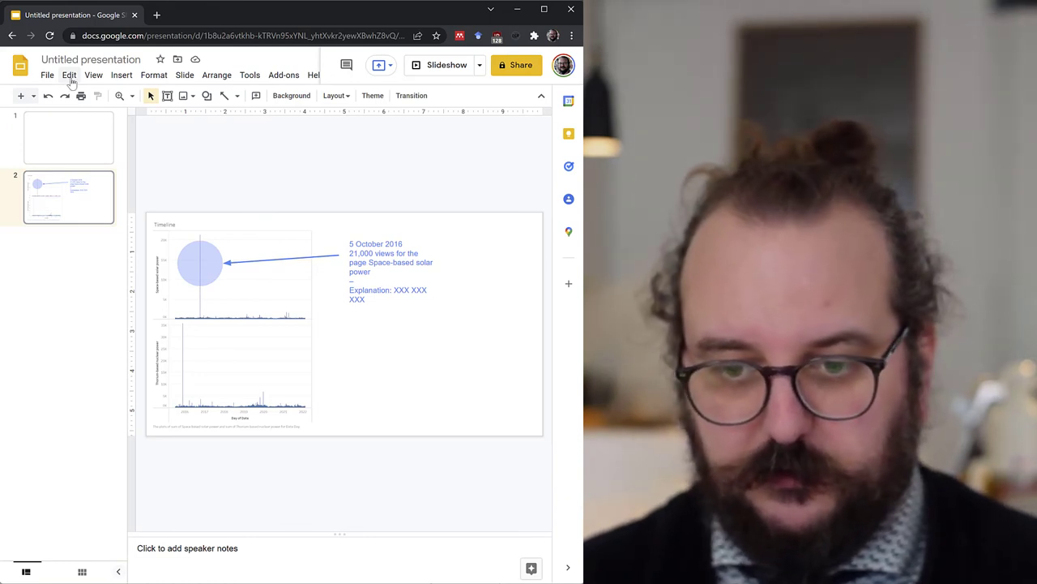
# Download the current annotated slide as a JPEG image (.jpg, current slide)
pyautogui.click(46, 76)
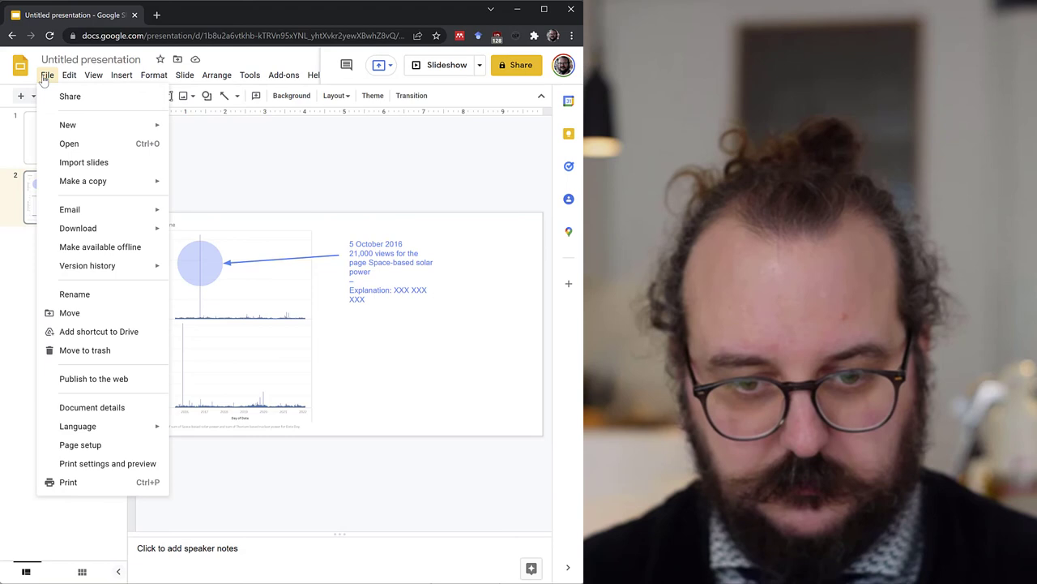
pyautogui.moveTo(108, 232)
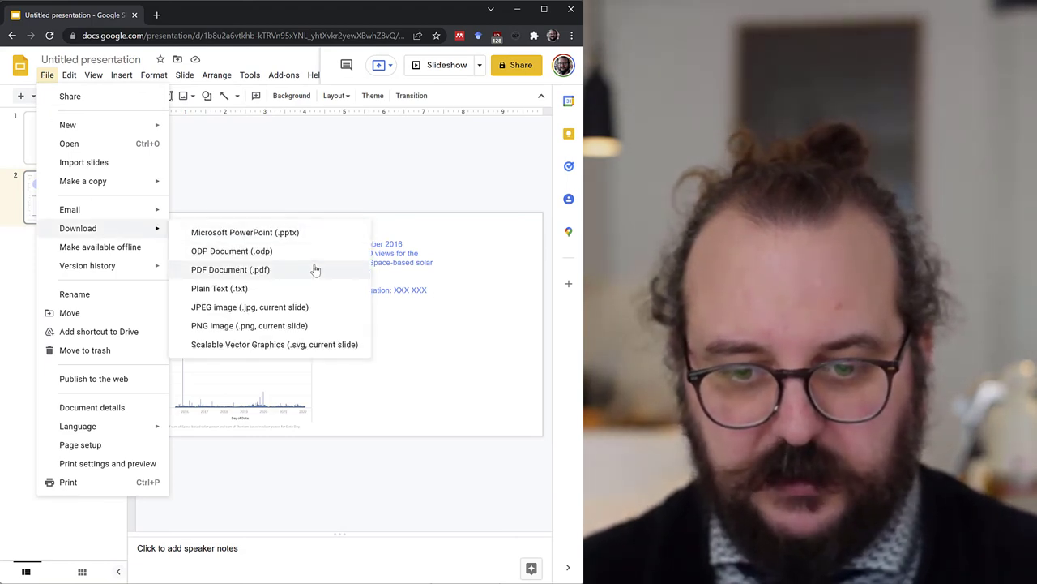
pyautogui.click(324, 308)
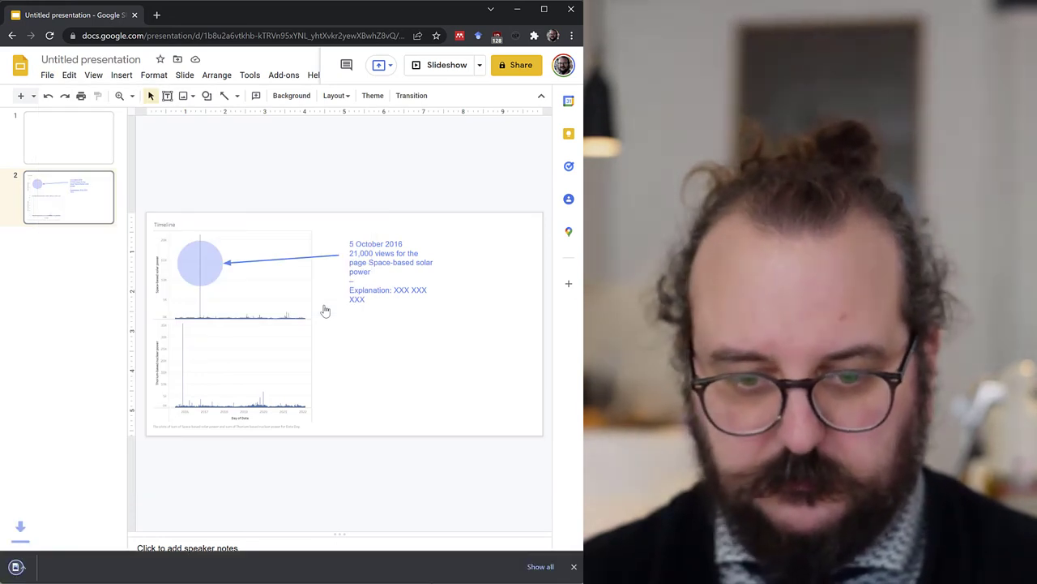
# Open the downloaded Untitled presentation.jpg from the download bar in Photos
pyautogui.click(64, 567)
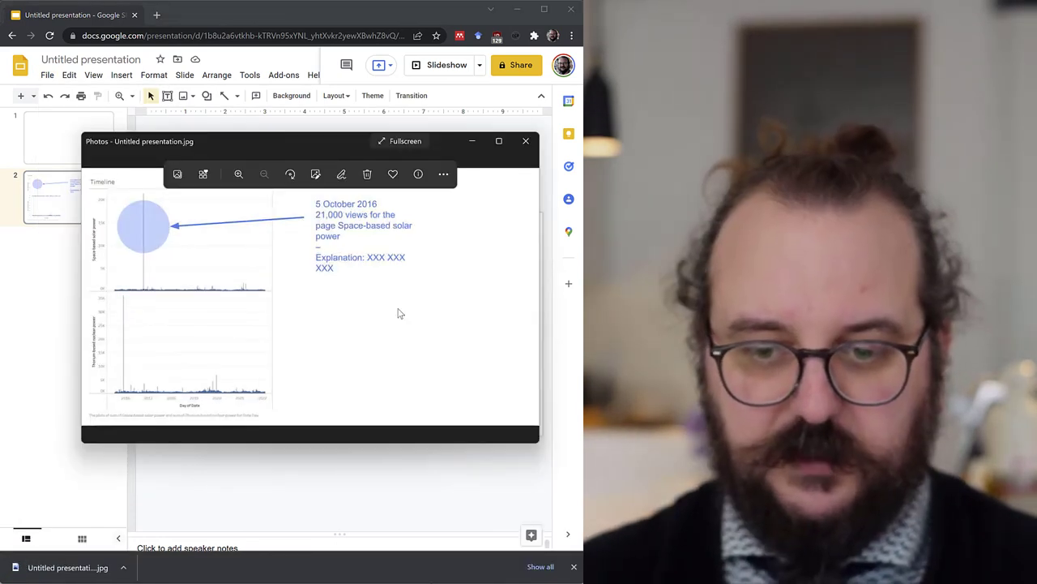